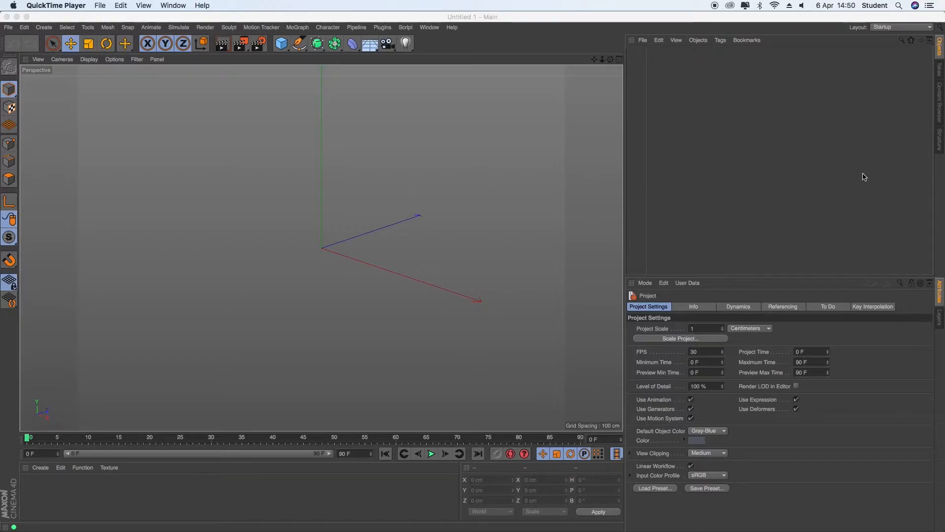
Step: Add the Can - Soda - 30cl model from the Packaging folder of the 3D Objects presets to the scene
{"action": "left_click", "coordinate": [940, 112]}
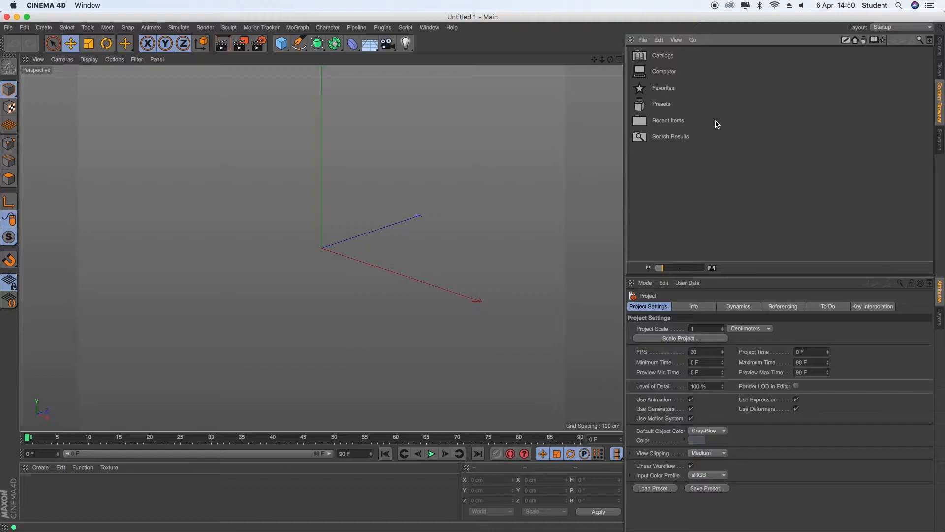
{"action": "double_click", "coordinate": [671, 107]}
{"action": "double_click", "coordinate": [666, 189]}
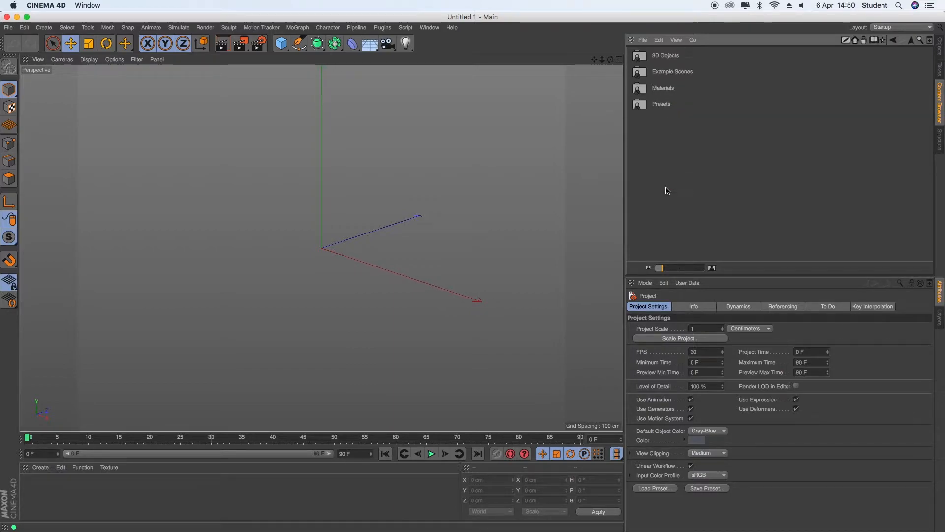
{"action": "double_click", "coordinate": [674, 56]}
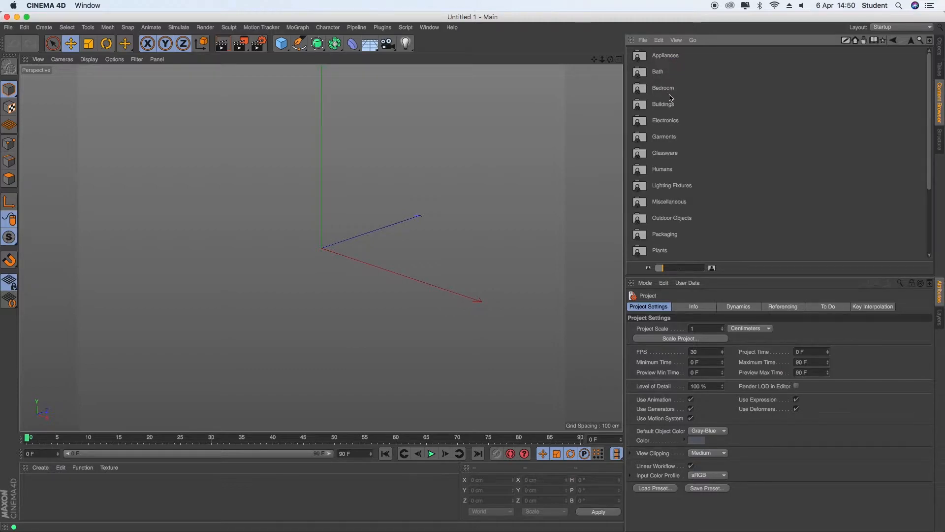
{"action": "double_click", "coordinate": [680, 237]}
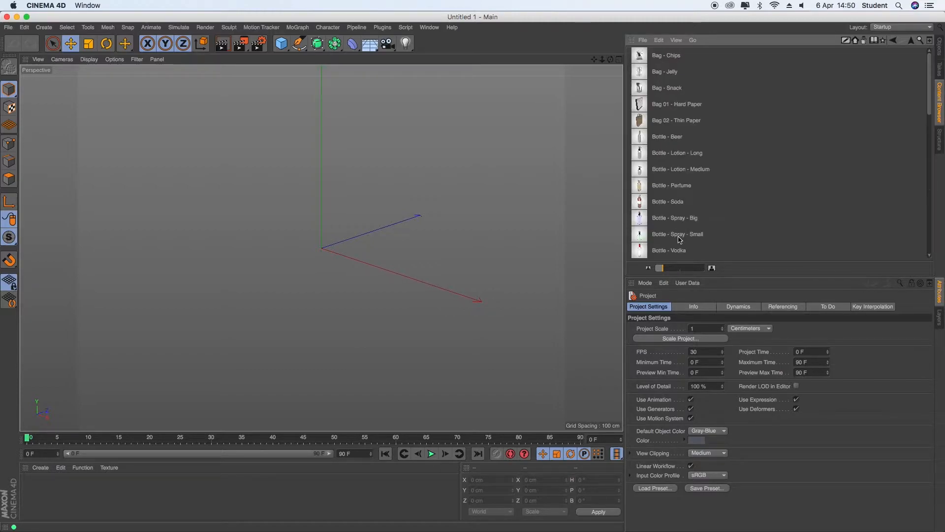
{"action": "scroll", "coordinate": [679, 236], "scroll_direction": "down", "scroll_amount": 5}
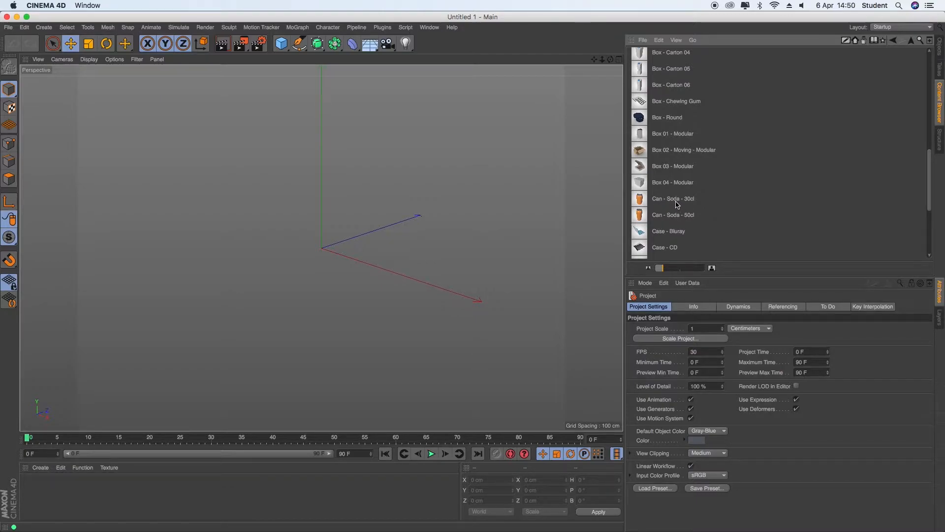
{"action": "left_click", "coordinate": [678, 202]}
{"action": "left_click_drag", "start_coordinate": [665, 218], "coordinate": [599, 243]}
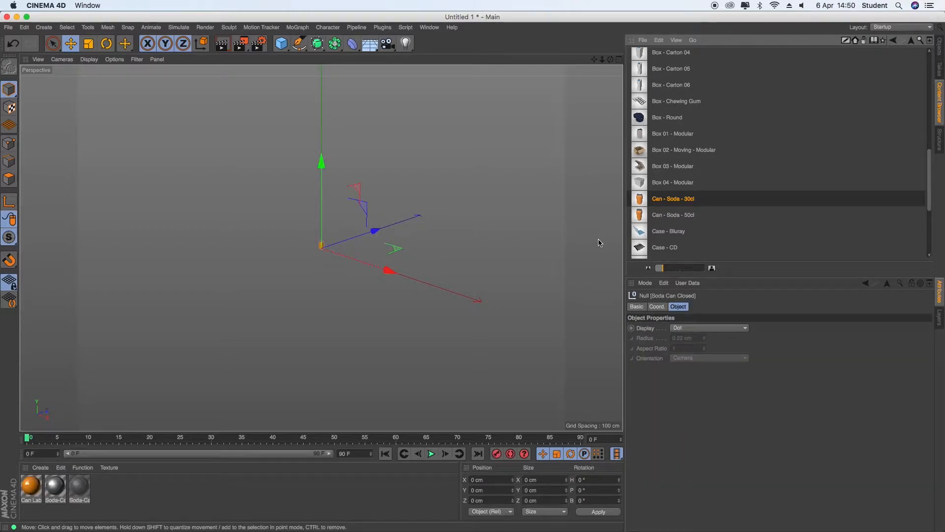
Step: Switch the workspace to the BP UV Edit layout and set the paint colour to black with V at 0%
{"action": "left_click", "coordinate": [941, 48]}
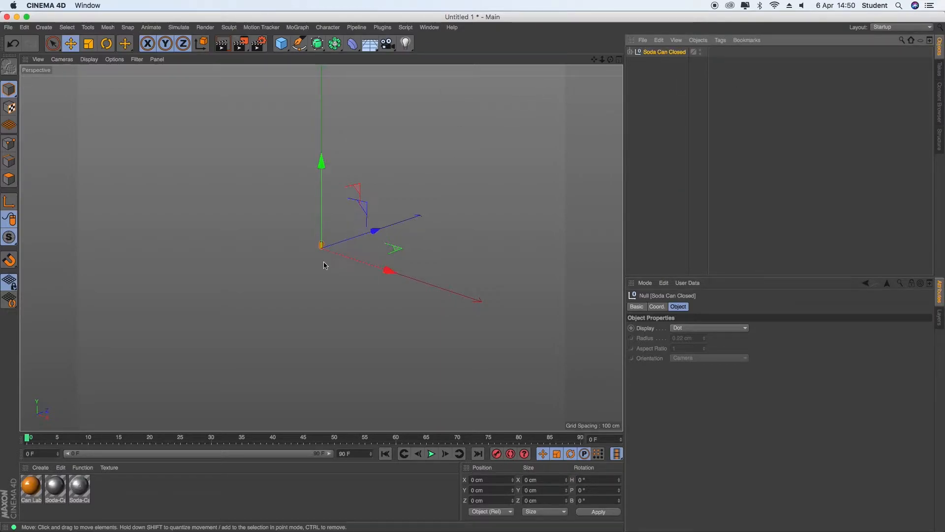
{"action": "left_click_drag", "start_coordinate": [602, 61], "coordinate": [714, 62]}
{"action": "left_click_drag", "start_coordinate": [594, 60], "coordinate": [588, 97]}
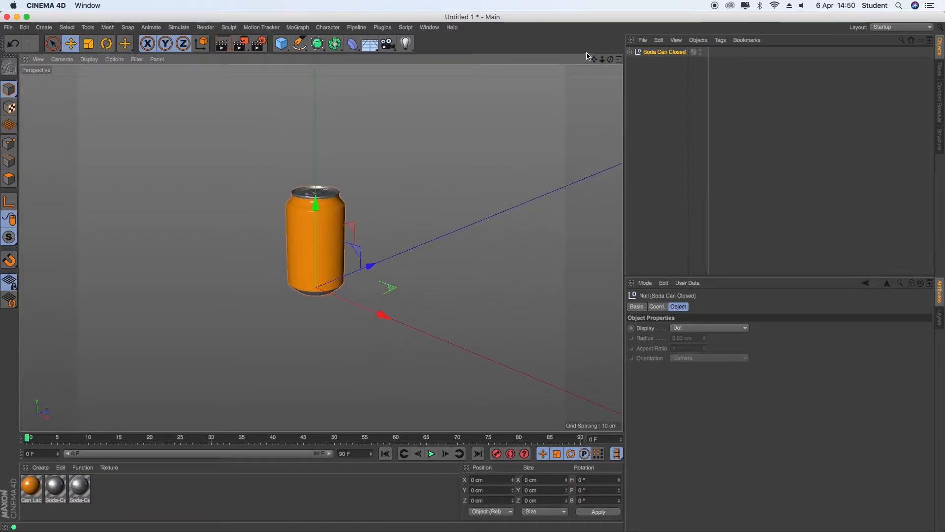
{"action": "left_click", "coordinate": [898, 27]}
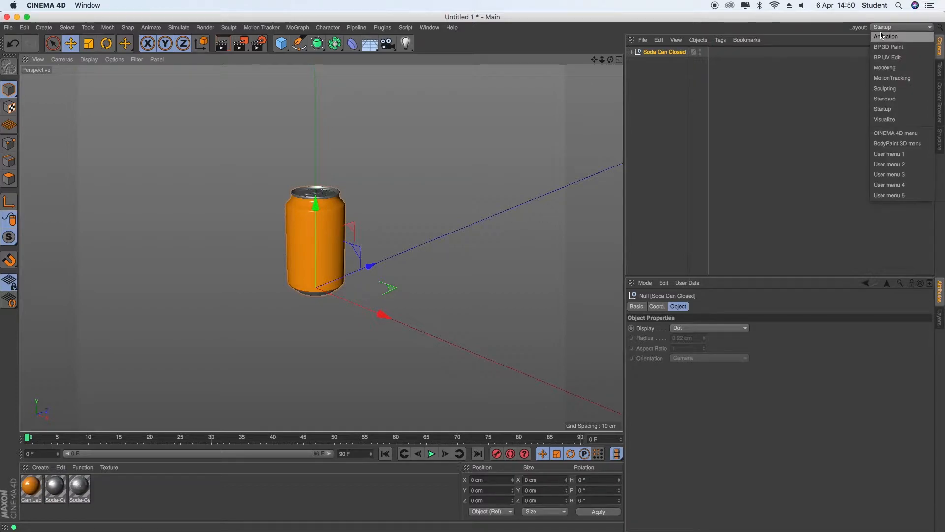
{"action": "left_click", "coordinate": [899, 57]}
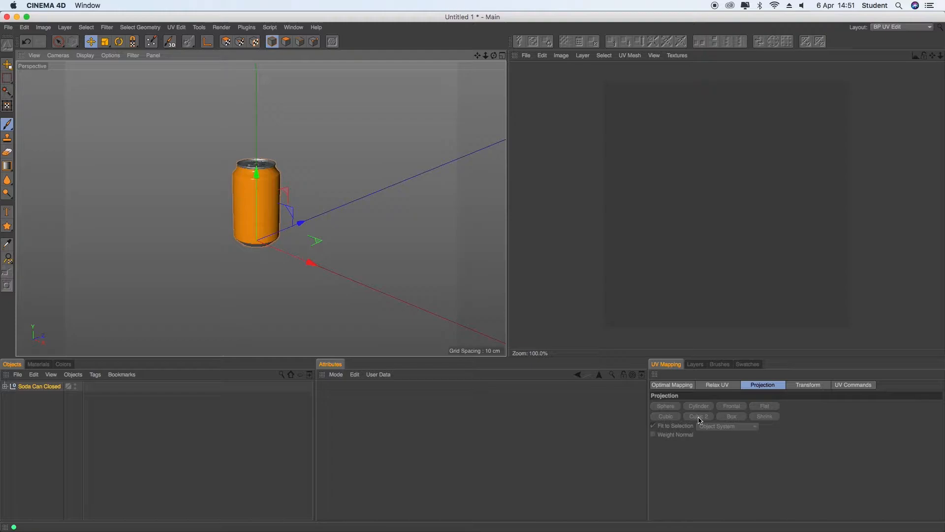
{"action": "left_click", "coordinate": [64, 365]}
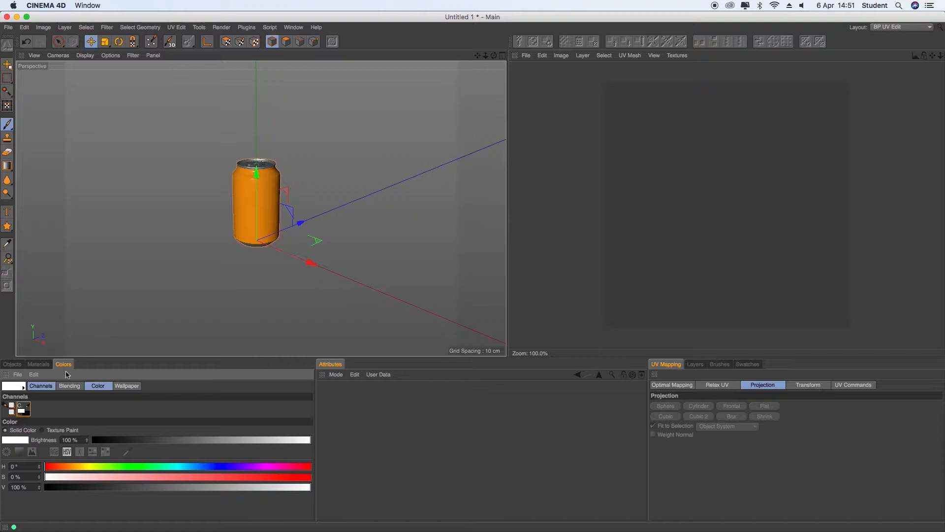
{"action": "left_click_drag", "start_coordinate": [126, 490], "coordinate": [36, 502]}
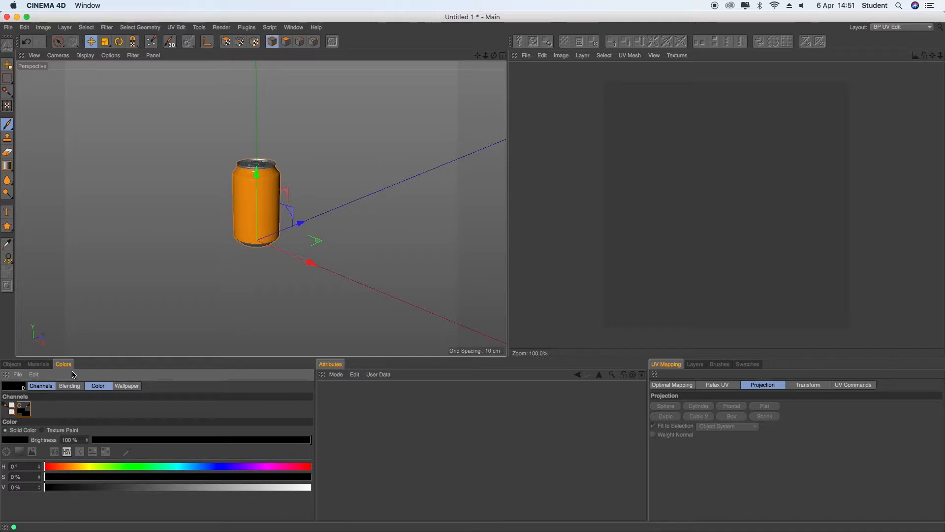
Step: Start the BodyPaint 3D Setup Wizard and exclude the can's Pin and Opener, leaving only the Can mesh selected
{"action": "left_click", "coordinate": [153, 43]}
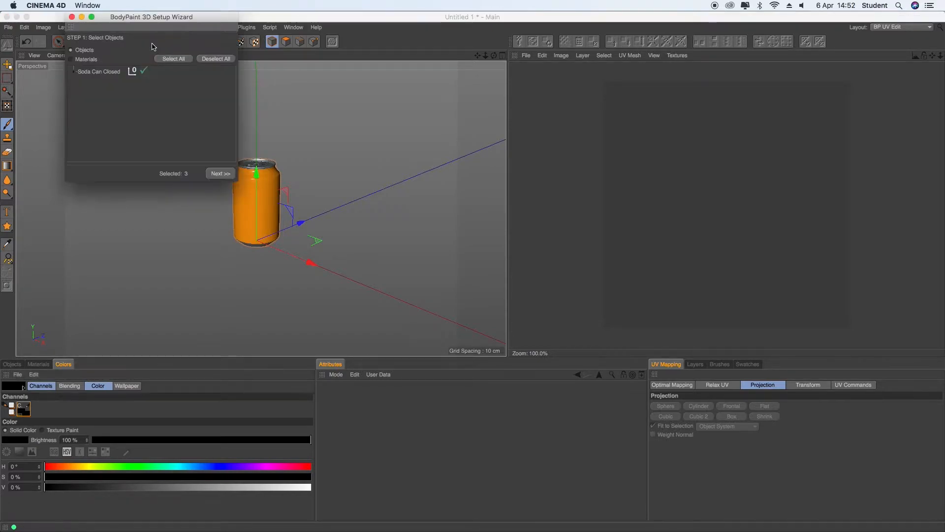
{"action": "left_click", "coordinate": [74, 73]}
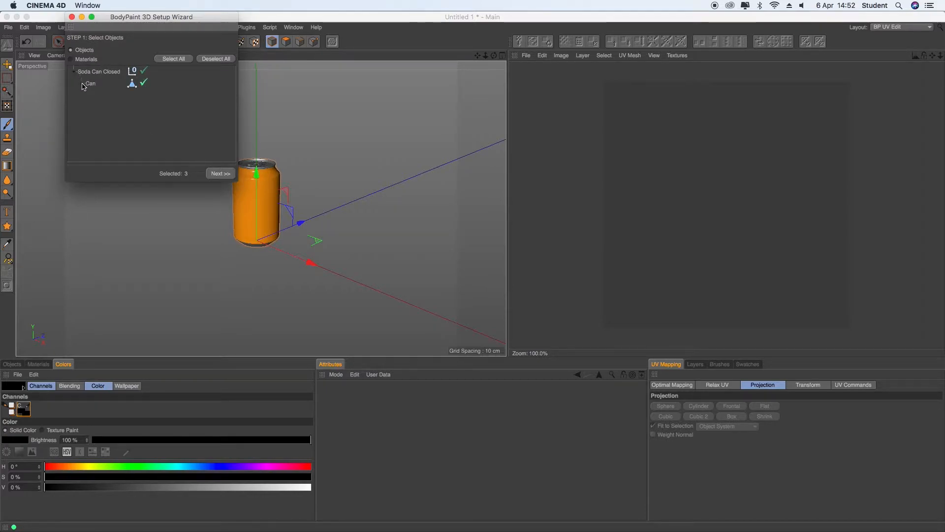
{"action": "left_click", "coordinate": [82, 83]}
{"action": "left_click", "coordinate": [90, 96]}
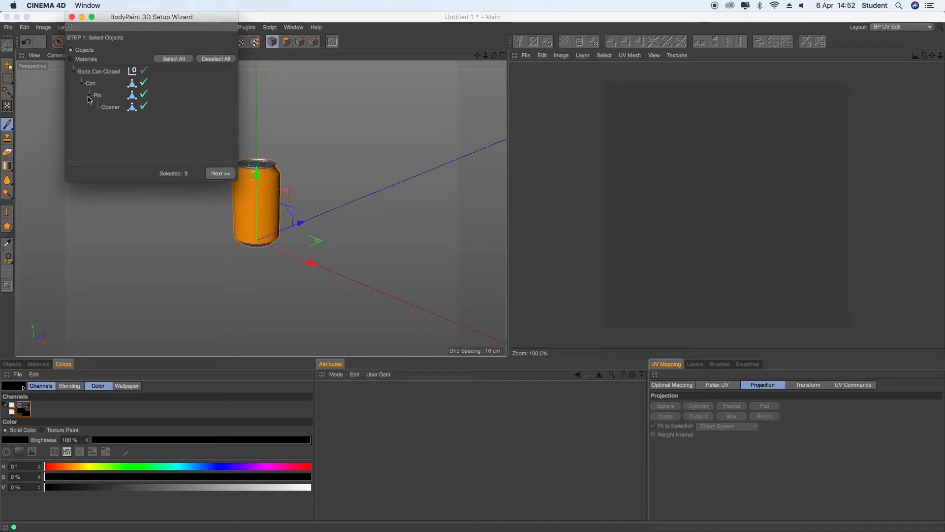
{"action": "left_click", "coordinate": [145, 98]}
{"action": "left_click", "coordinate": [144, 108]}
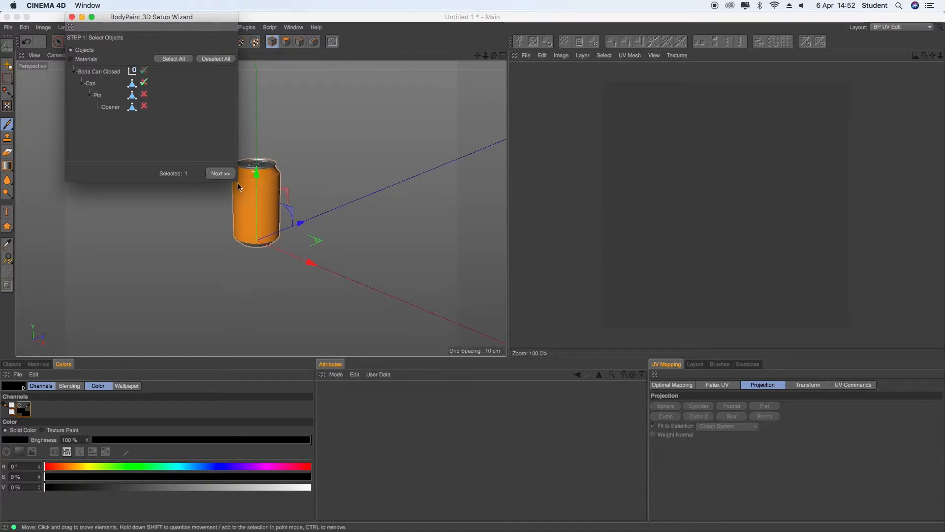
Step: Finish the setup wizard with Optimal Cubic Mapping, automatic mapsize interpolation off and a 1024 x 1024 texture
{"action": "left_click", "coordinate": [215, 174]}
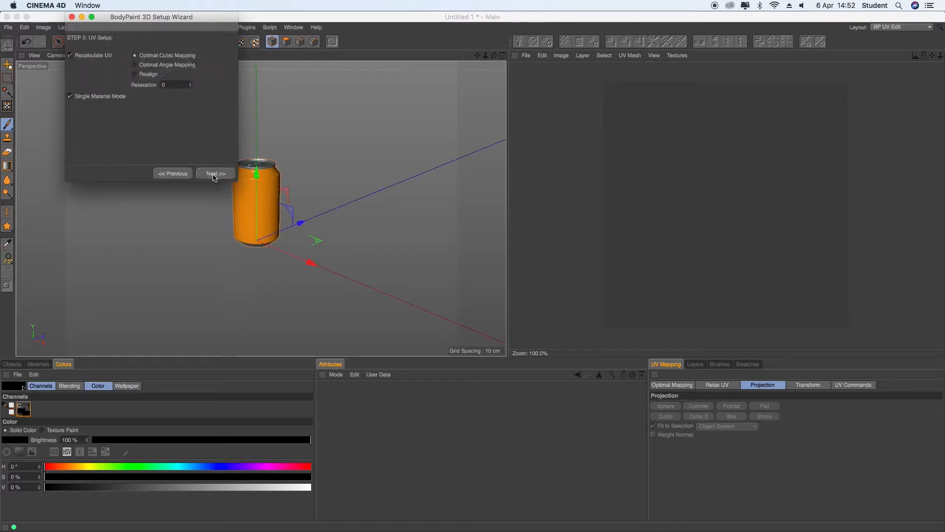
{"action": "left_click", "coordinate": [215, 174]}
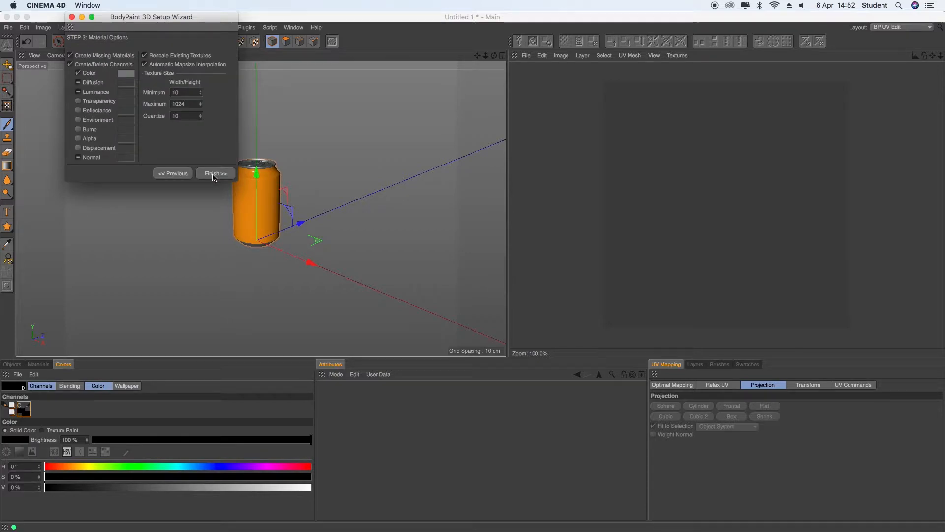
{"action": "left_click", "coordinate": [145, 64]}
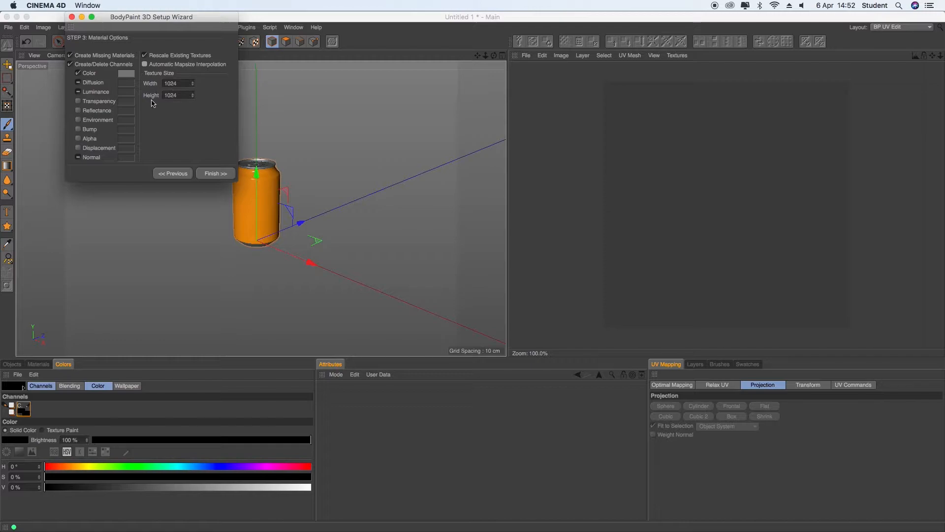
{"action": "left_click", "coordinate": [215, 175]}
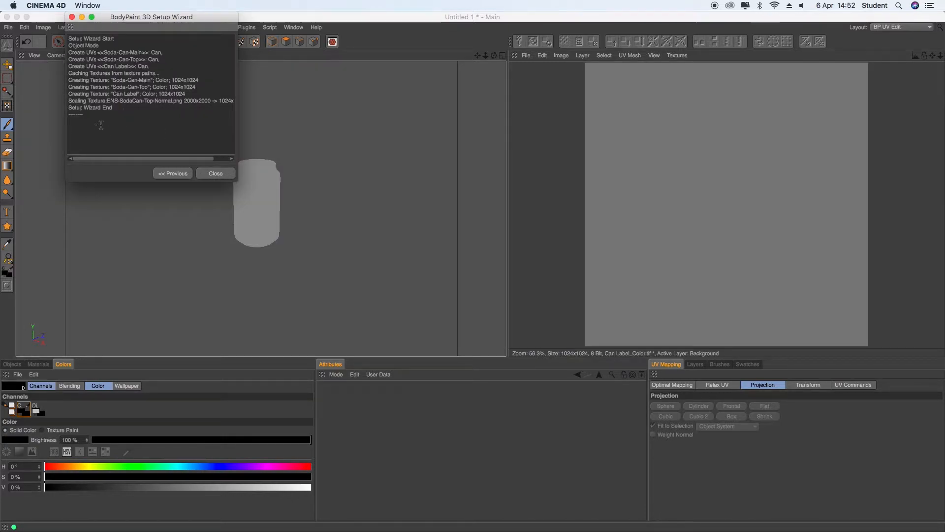
{"action": "left_click", "coordinate": [212, 174]}
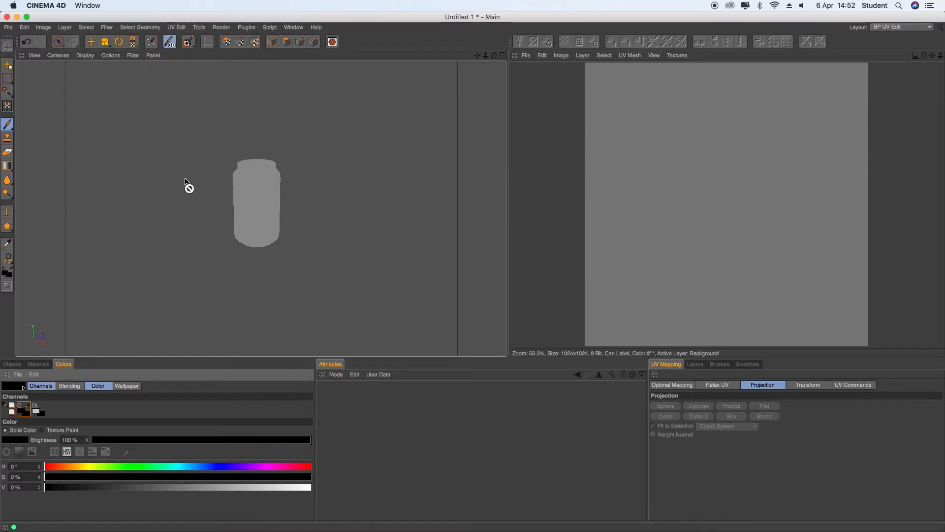
Step: Select all of the can's UV polygons and unwrap them with the Box projection
{"action": "left_click", "coordinate": [226, 46]}
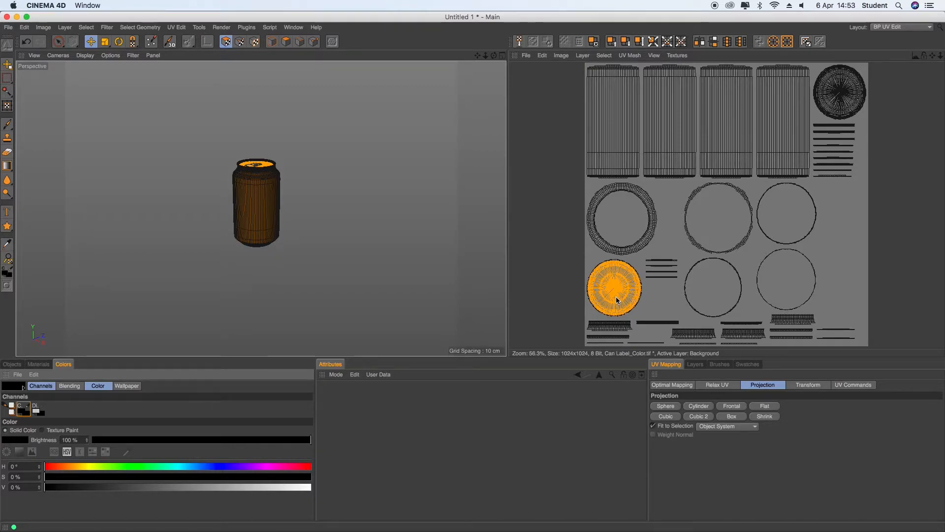
{"action": "key", "text": "super+a"}
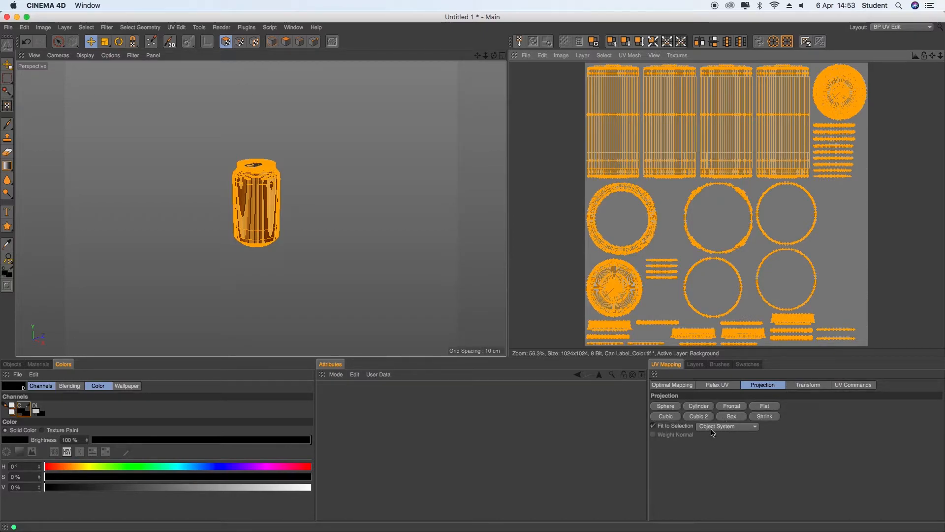
{"action": "left_click", "coordinate": [739, 418]}
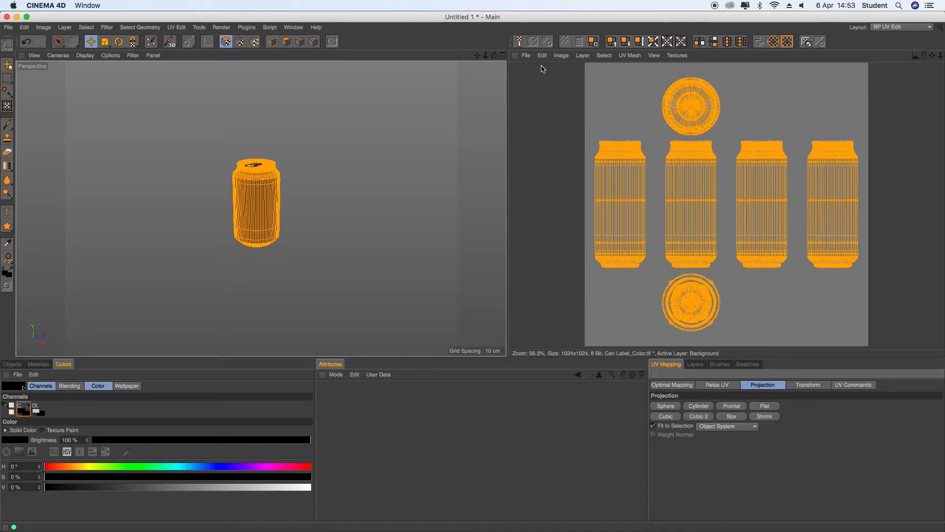
Step: Create a new texture layer, outline the can's UV polygons on it in black, and clear the polygon selection
{"action": "left_click", "coordinate": [525, 55]}
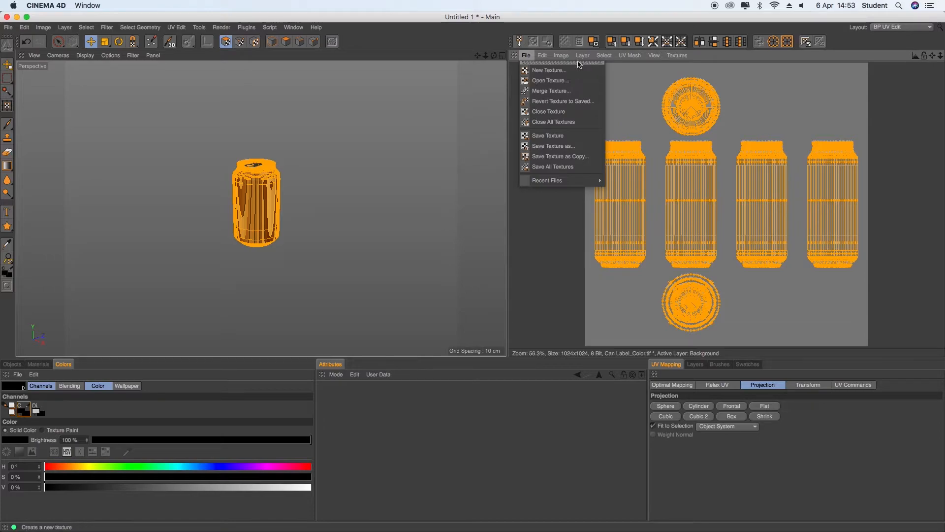
{"action": "mouse_move", "coordinate": [582, 57]}
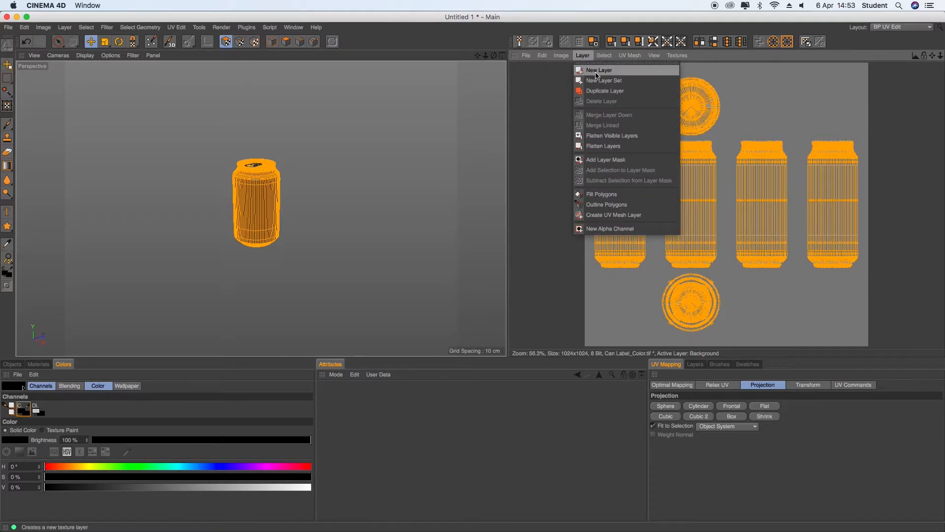
{"action": "left_click", "coordinate": [597, 70]}
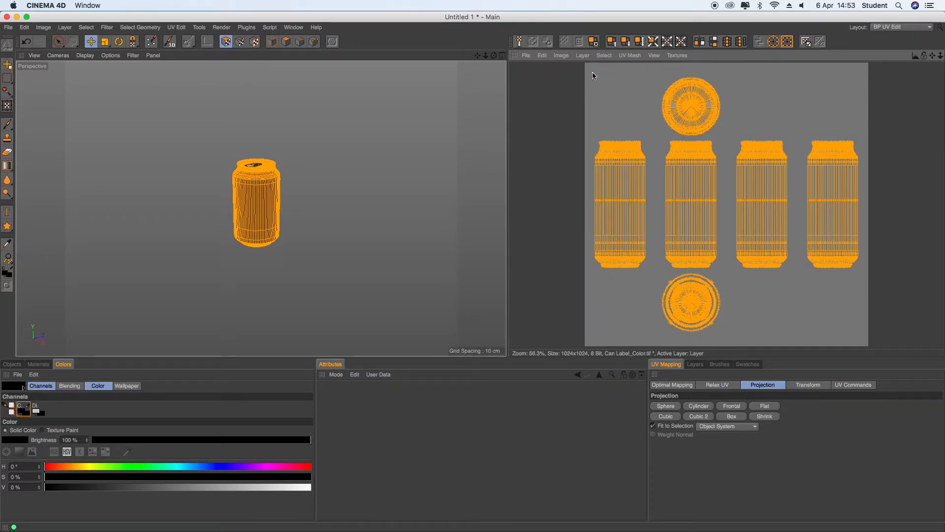
{"action": "left_click", "coordinate": [583, 55]}
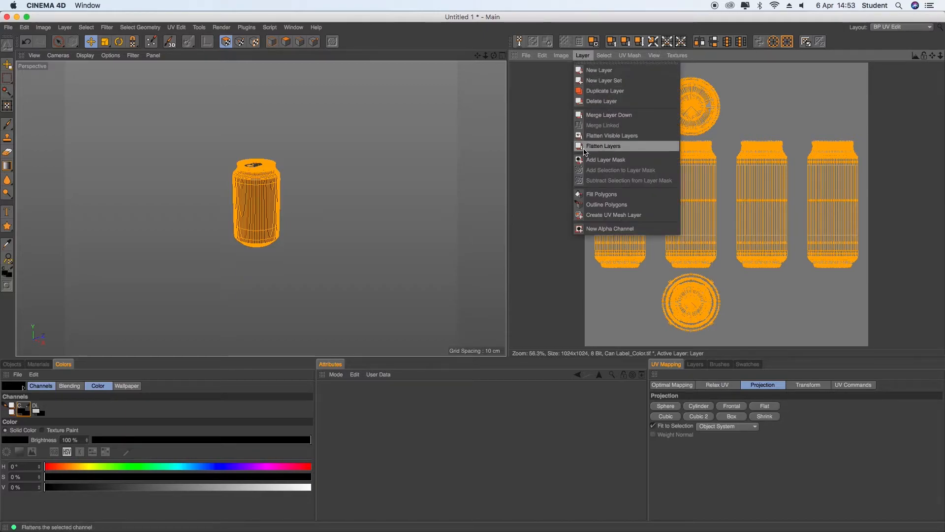
{"action": "left_click", "coordinate": [594, 205]}
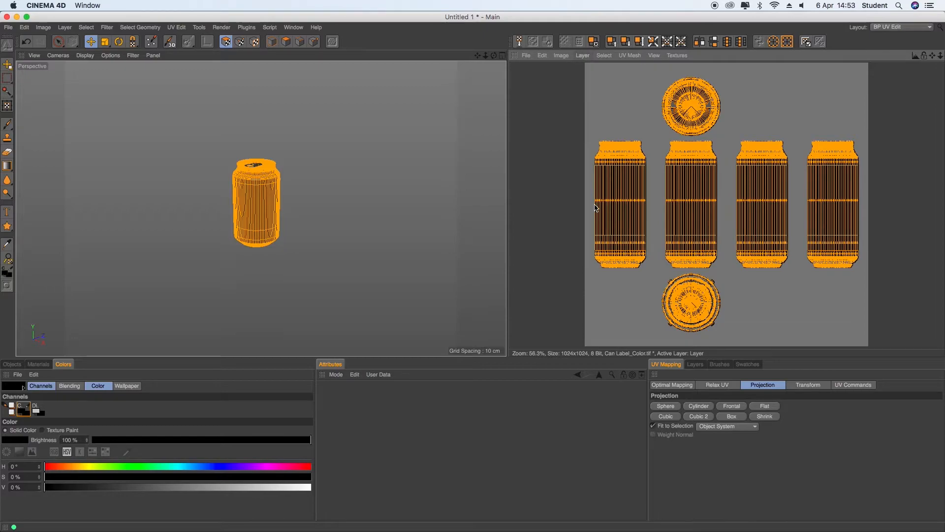
{"action": "left_click", "coordinate": [812, 107]}
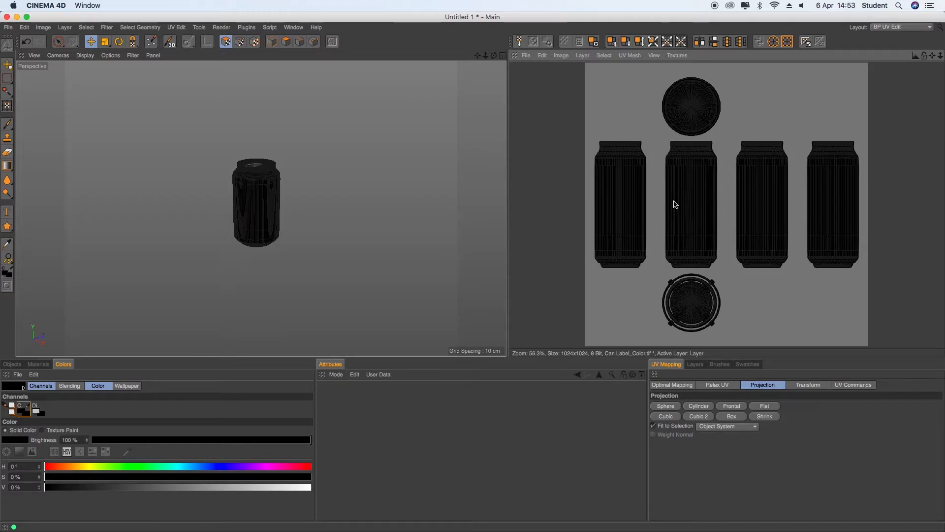
Step: Save the UV texture to the Desktop as Can Label_Color.psd in Photoshop (PSD) format
{"action": "left_click", "coordinate": [527, 56]}
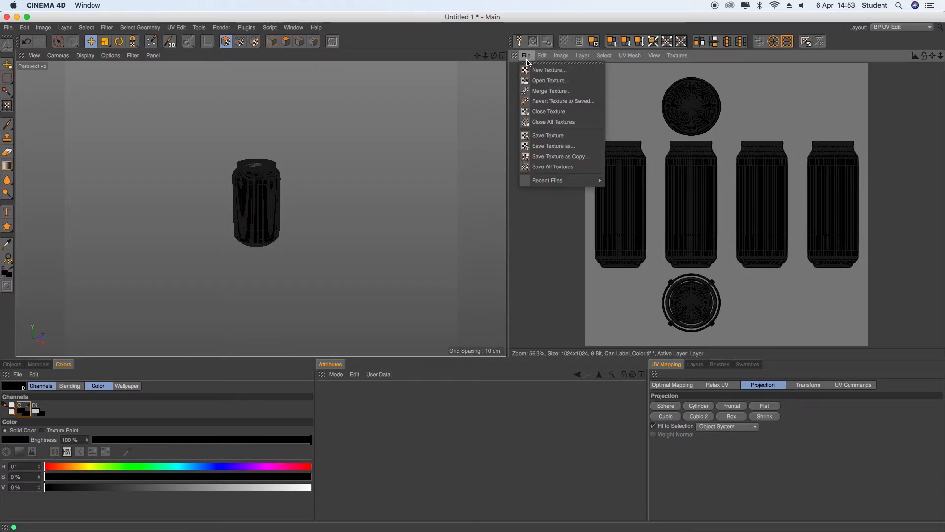
{"action": "left_click", "coordinate": [541, 146]}
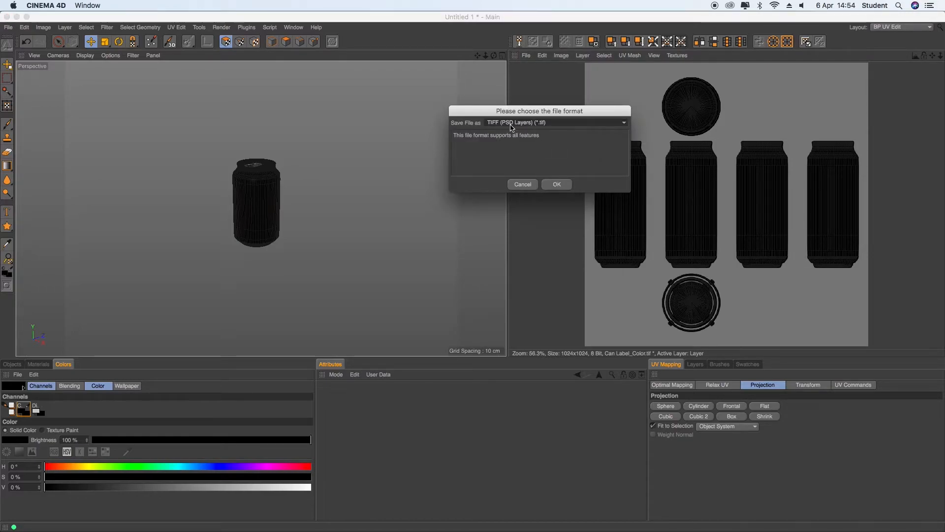
{"action": "left_click", "coordinate": [553, 125]}
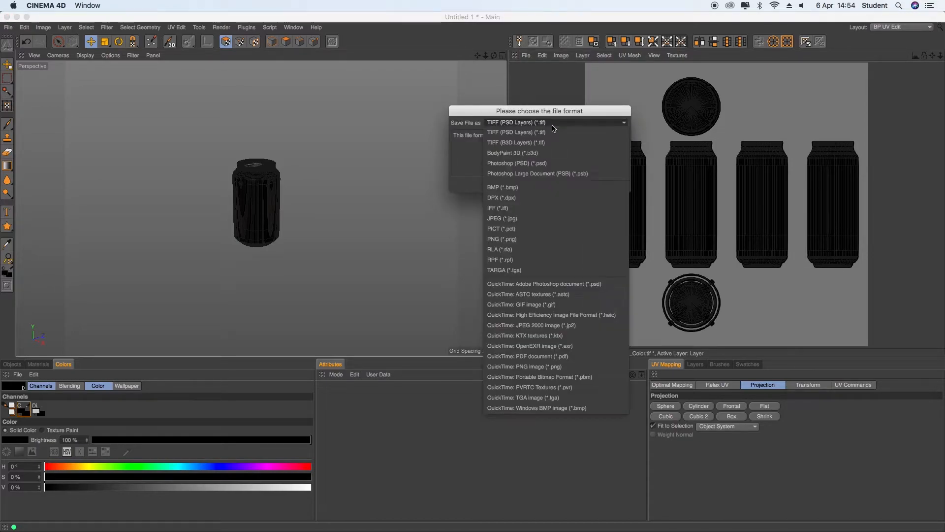
{"action": "left_click", "coordinate": [541, 163]}
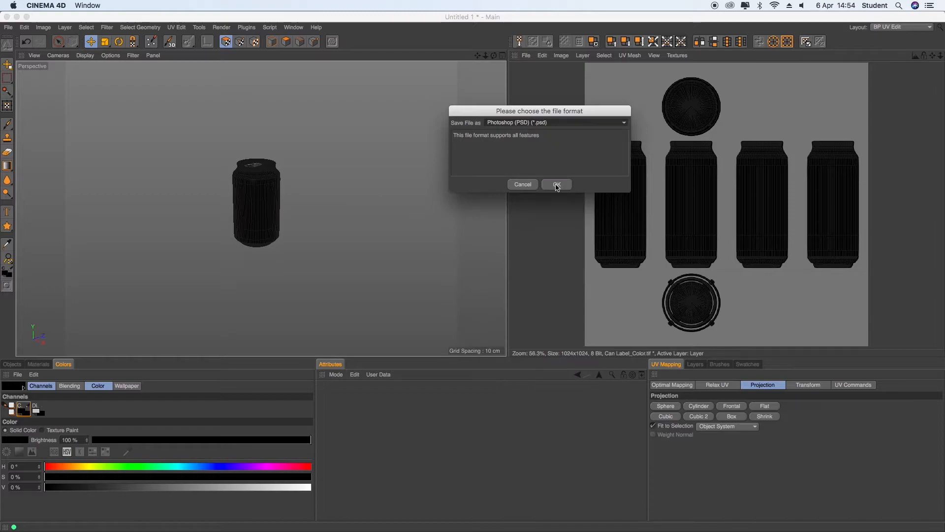
{"action": "left_click", "coordinate": [555, 185]}
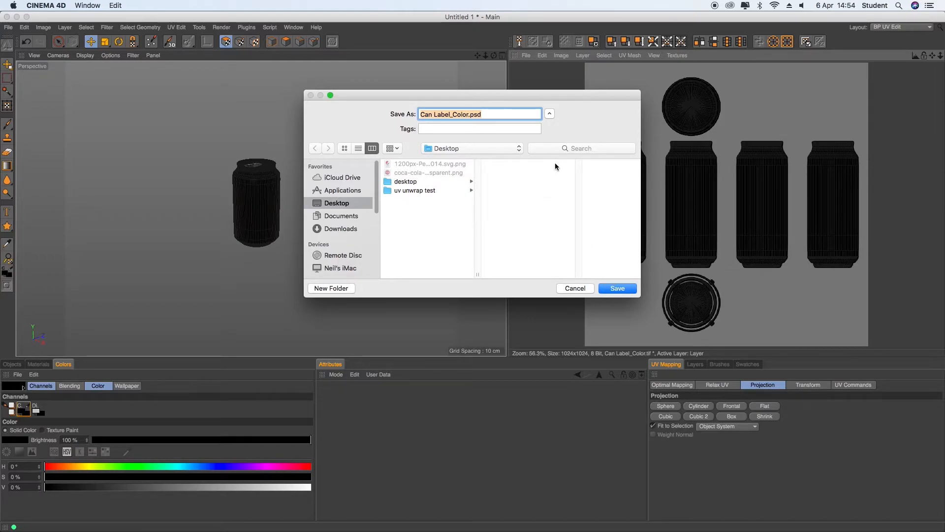
{"action": "left_click", "coordinate": [617, 289]}
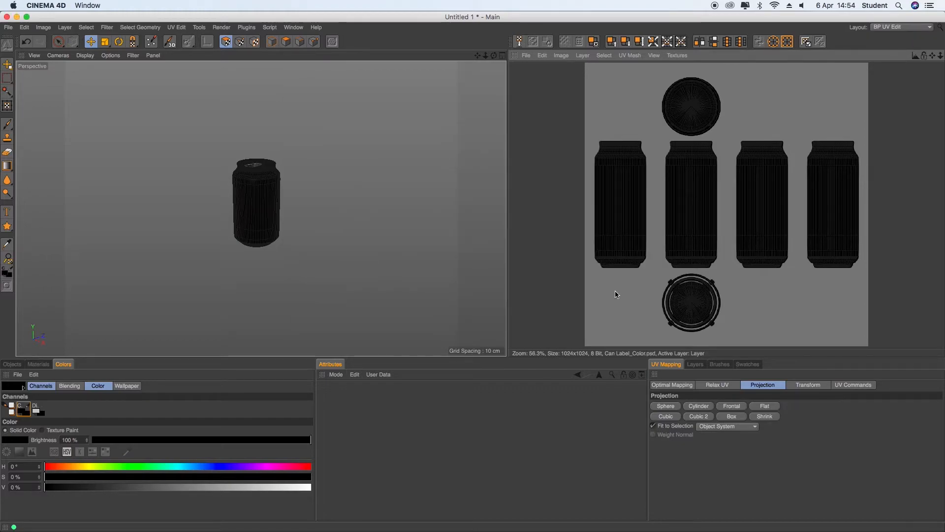
Step: Switch to Photoshop and open Can Label_Color.psd from the desktop, checking its UV outline layer by hiding and showing it
{"action": "left_click", "coordinate": [17, 17]}
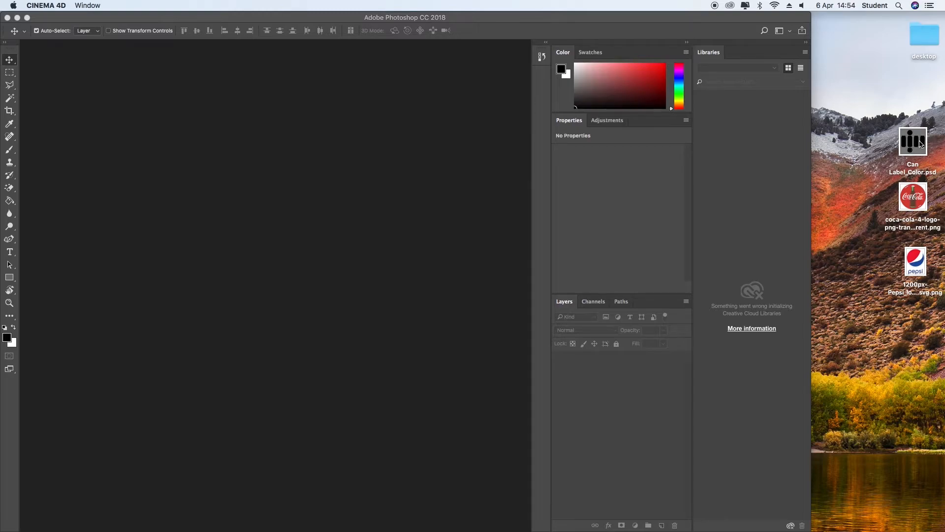
{"action": "left_click_drag", "start_coordinate": [920, 143], "coordinate": [382, 240]}
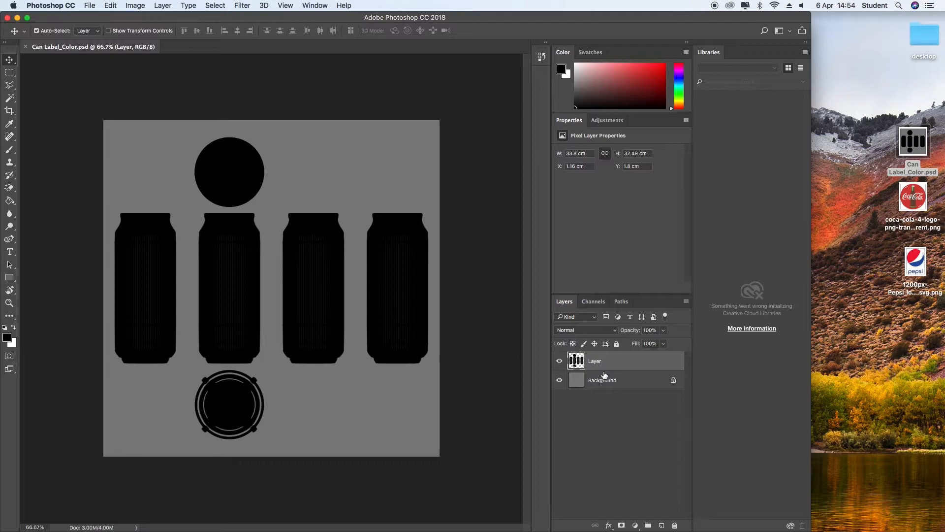
{"action": "left_click", "coordinate": [559, 361]}
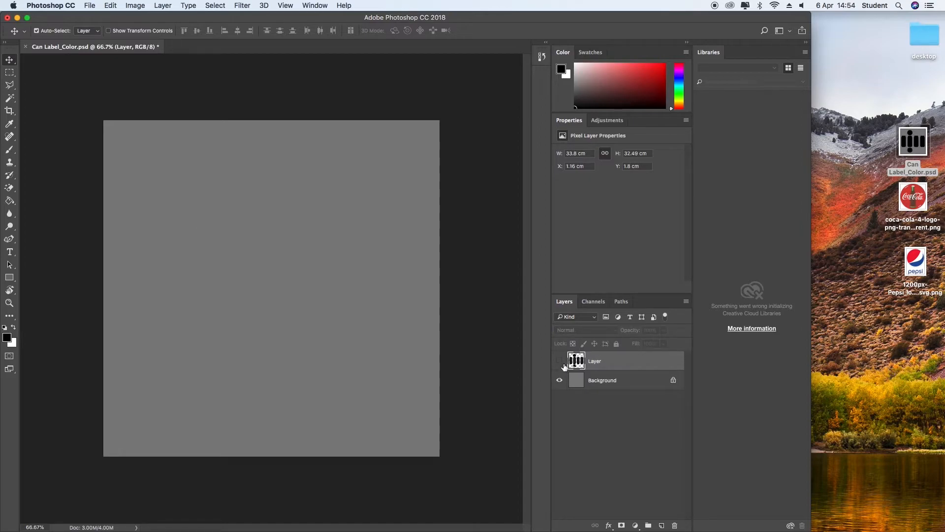
{"action": "left_click", "coordinate": [560, 362]}
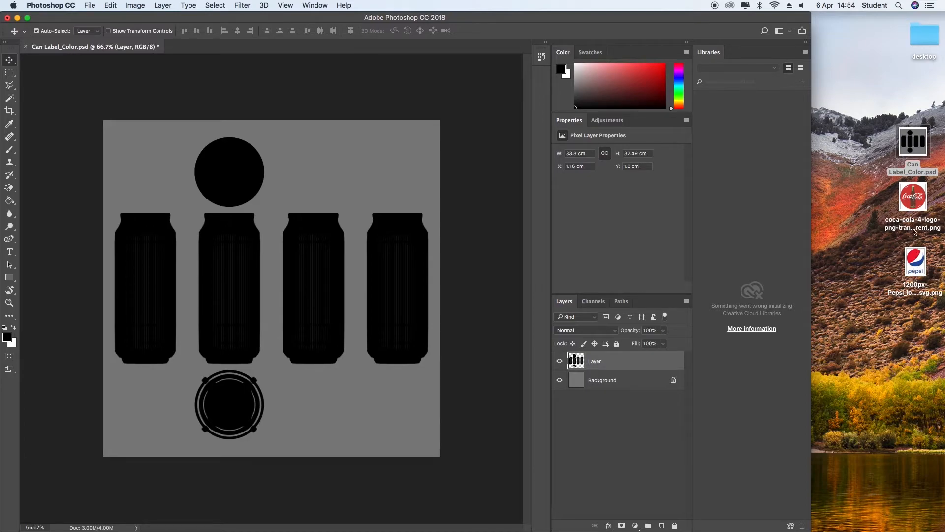
Step: Place the Coca-Cola logo image from the desktop, scaled to about 8.94%, centred on the third can panel
{"action": "left_click_drag", "start_coordinate": [915, 205], "coordinate": [339, 309]}
{"action": "left_click_drag", "start_coordinate": [440, 457], "coordinate": [190, 207], "text": "shift"}
{"action": "left_click_drag", "start_coordinate": [148, 165], "coordinate": [214, 184]}
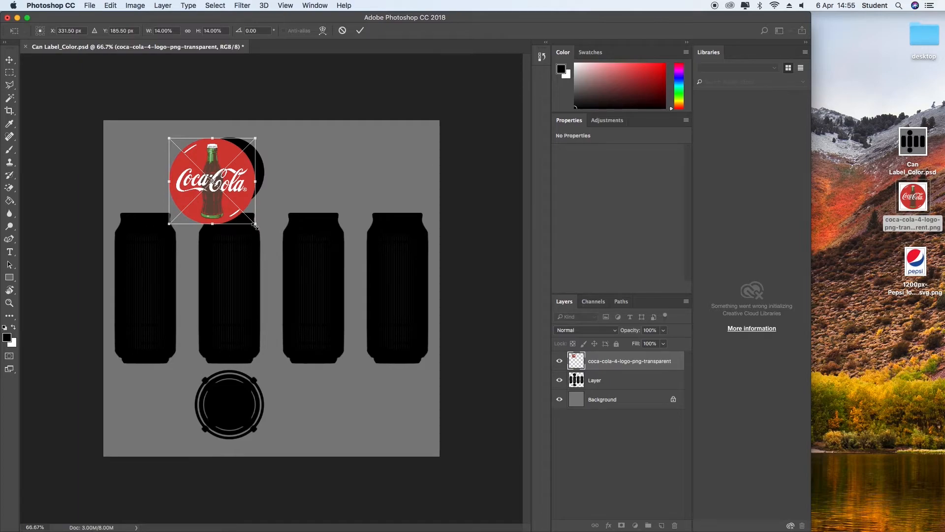
{"action": "left_click_drag", "start_coordinate": [255, 226], "coordinate": [331, 311], "text": "shift"}
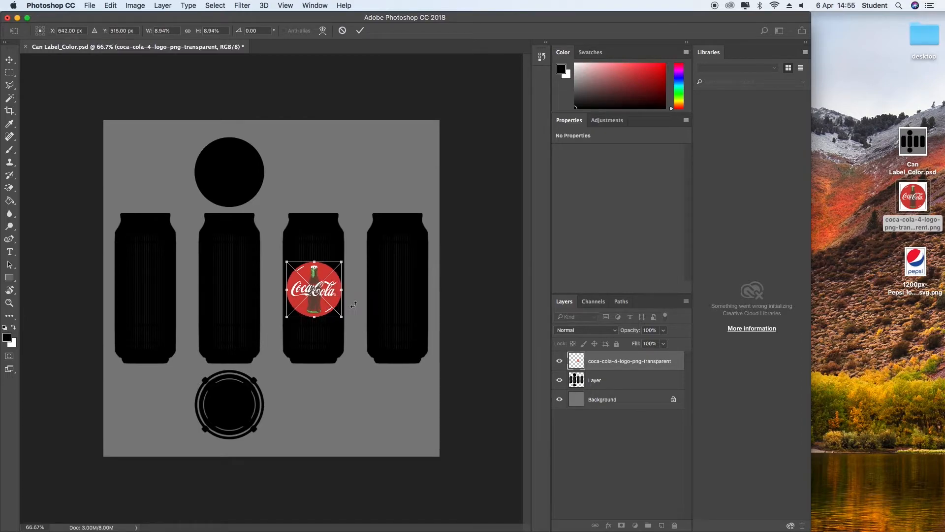
{"action": "left_click", "coordinate": [360, 30]}
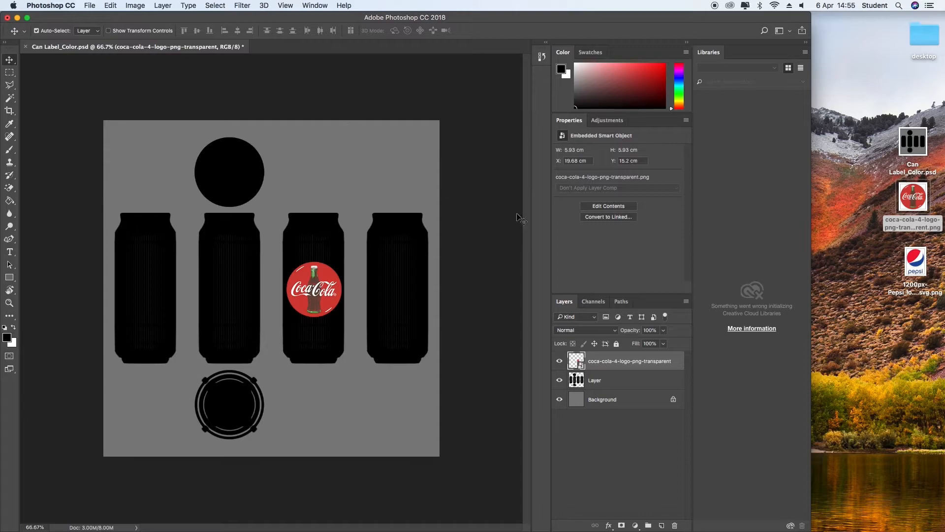
Step: Place the Pepsi logo image from the desktop, scaled to about 13%, on the first can panel
{"action": "left_click_drag", "start_coordinate": [921, 272], "coordinate": [166, 288]}
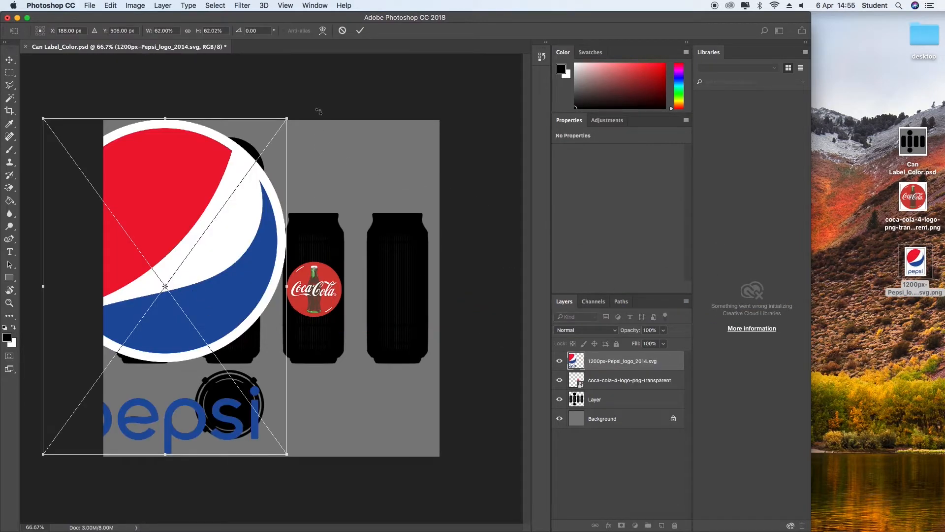
{"action": "left_click_drag", "start_coordinate": [287, 119], "coordinate": [122, 346], "text": "shift"}
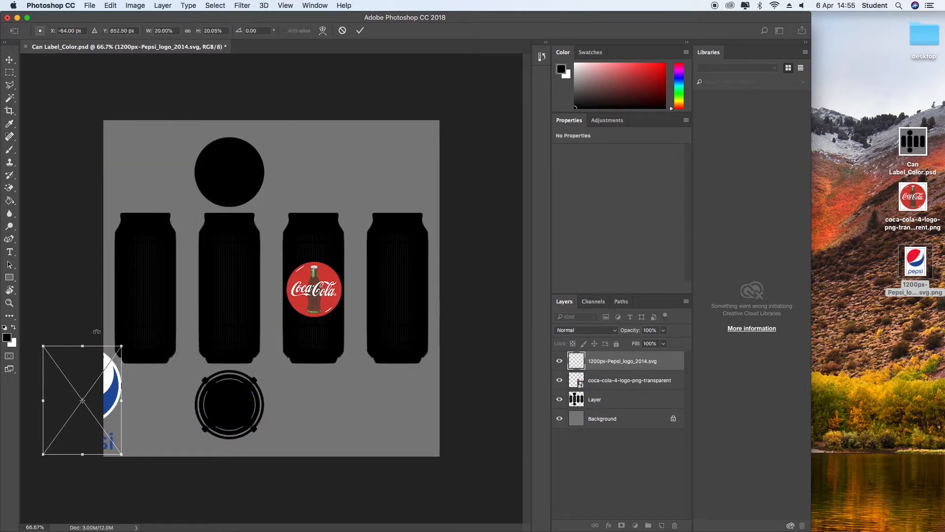
{"action": "left_click_drag", "start_coordinate": [111, 382], "coordinate": [194, 276]}
{"action": "left_click_drag", "start_coordinate": [211, 237], "coordinate": [177, 281], "text": "shift"}
{"action": "left_click_drag", "start_coordinate": [162, 303], "coordinate": [155, 282]}
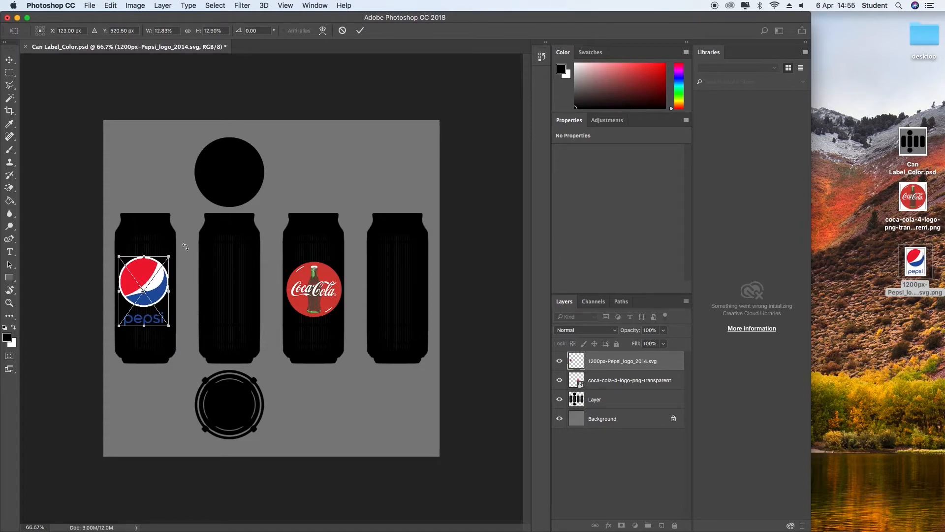
{"action": "left_click", "coordinate": [360, 30]}
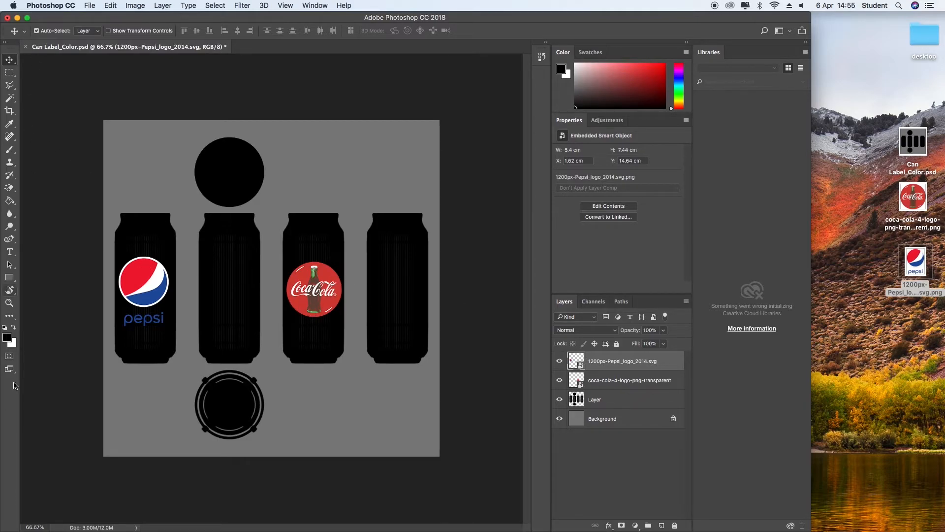
Step: Draw a rectangle shape about 220 x 423 px covering the first can panel
{"action": "left_click", "coordinate": [9, 278]}
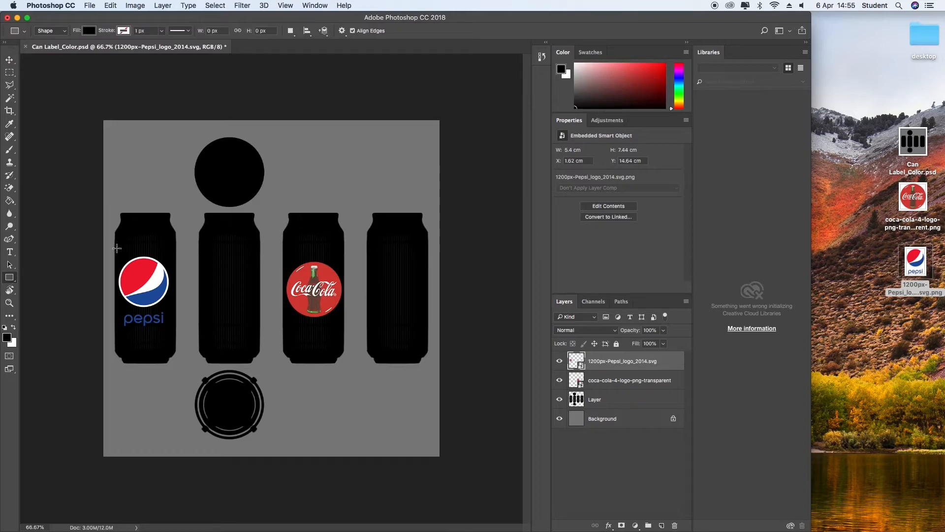
{"action": "left_click_drag", "start_coordinate": [111, 220], "coordinate": [183, 356]}
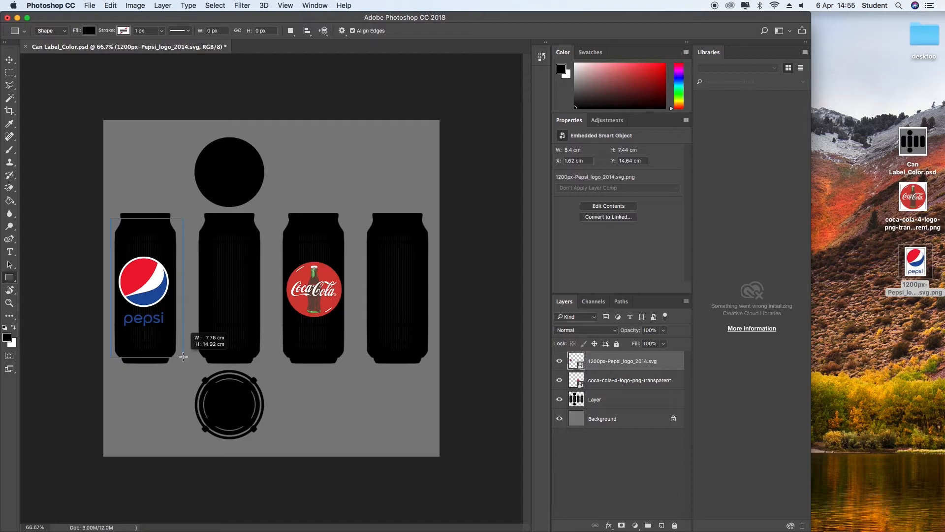
{"action": "left_click_drag", "start_coordinate": [183, 357], "coordinate": [183, 357]}
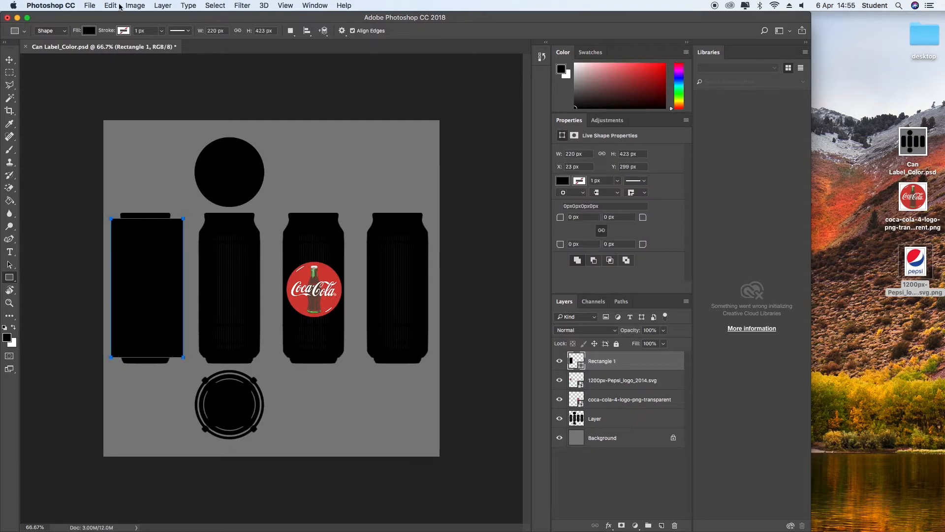
Step: Give the rectangle a linear gradient fill and set its black stop to the Coca-Cola logo's red, cf4037
{"action": "left_click", "coordinate": [89, 31]}
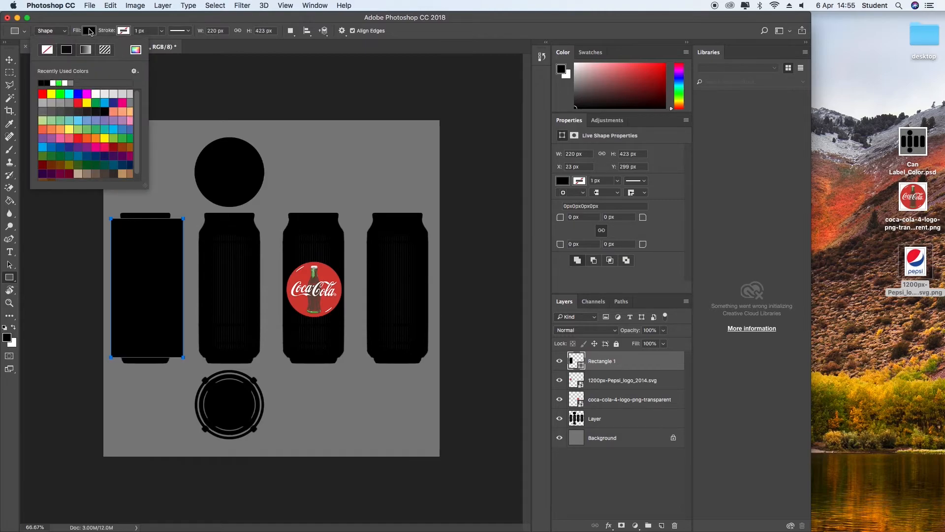
{"action": "left_click", "coordinate": [86, 51]}
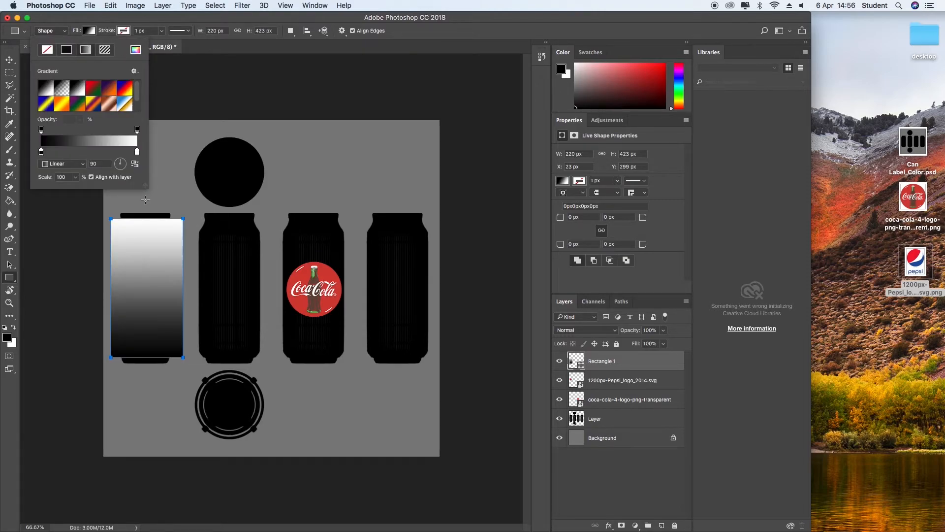
{"action": "double_click", "coordinate": [41, 152]}
{"action": "left_click", "coordinate": [304, 274]}
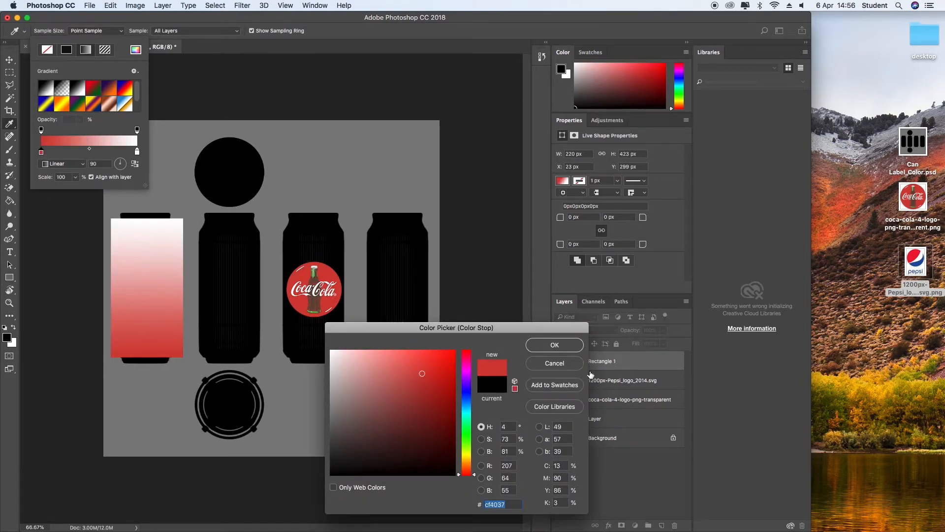
{"action": "left_click", "coordinate": [569, 345]}
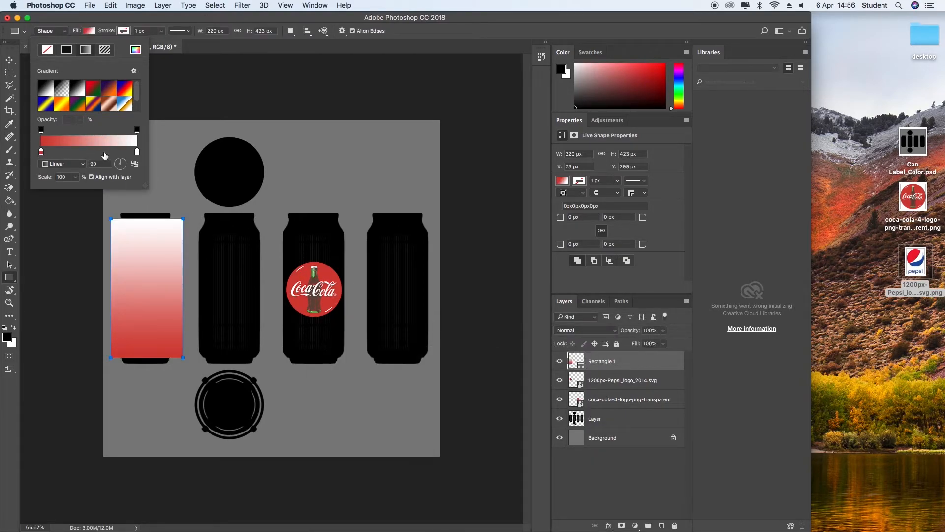
Step: Set the gradient's white color stop to blue, 0035fb
{"action": "double_click", "coordinate": [138, 152]}
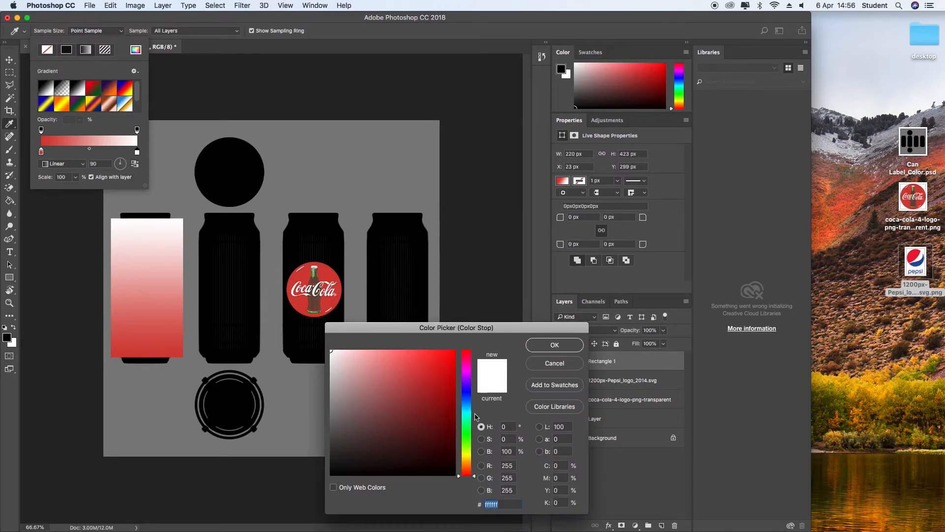
{"action": "left_click_drag", "start_coordinate": [473, 400], "coordinate": [469, 397]}
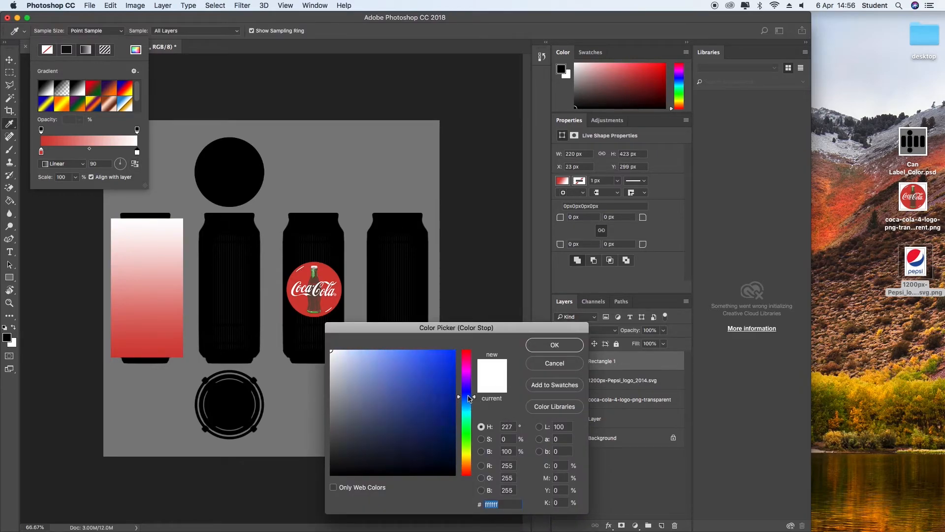
{"action": "type", "text": "0035fb"}
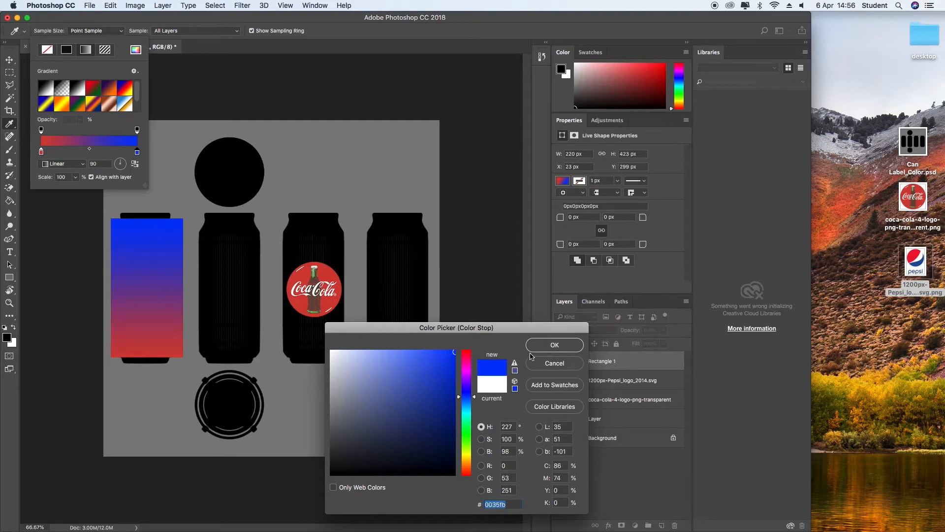
{"action": "left_click", "coordinate": [554, 345]}
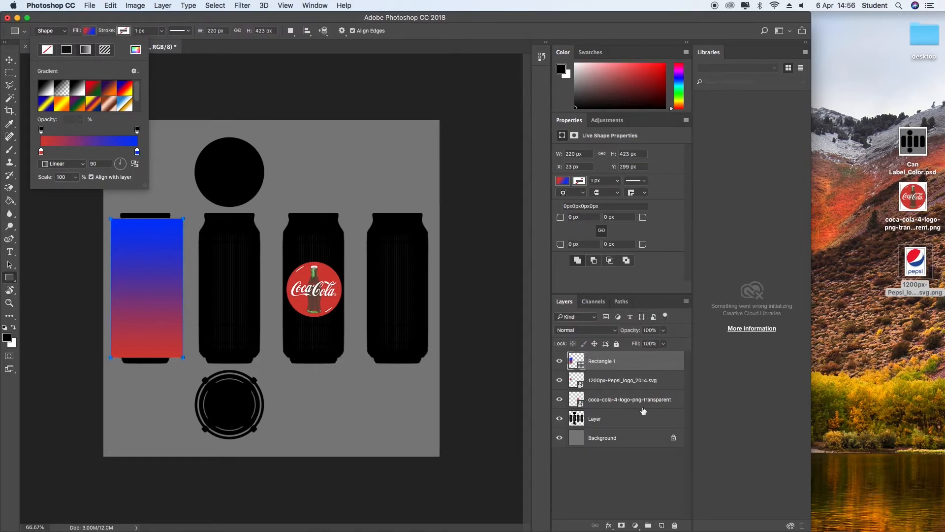
Step: Move the Pepsi and Coca-Cola logo layers together above the Rectangle 1 layer
{"action": "left_click", "coordinate": [610, 492]}
{"action": "left_click", "coordinate": [605, 383]}
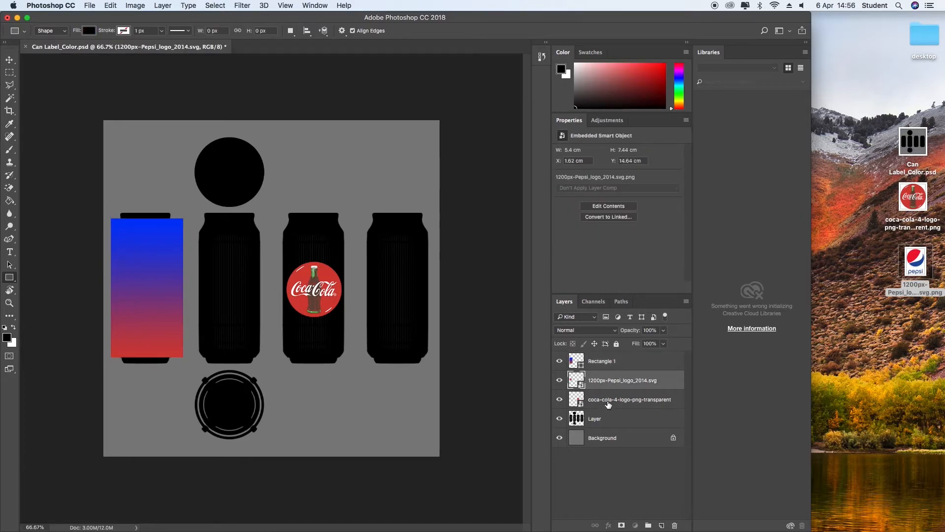
{"action": "left_click", "coordinate": [609, 405], "text": "shift"}
{"action": "left_click_drag", "start_coordinate": [609, 386], "coordinate": [605, 360]}
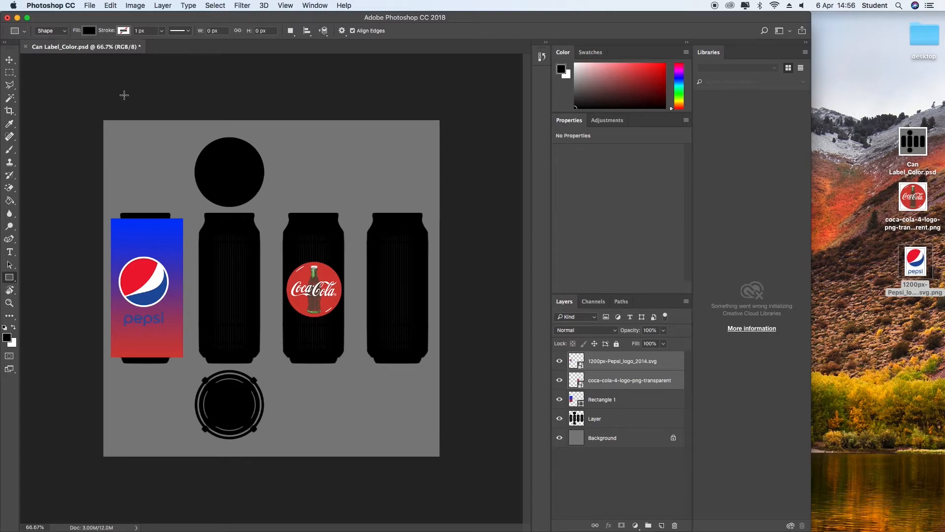
Step: Change the Rectangle 1 gradient's blue color stop to the darker blue sampled from the Pepsi logo, 2151a1
{"action": "left_click", "coordinate": [608, 403]}
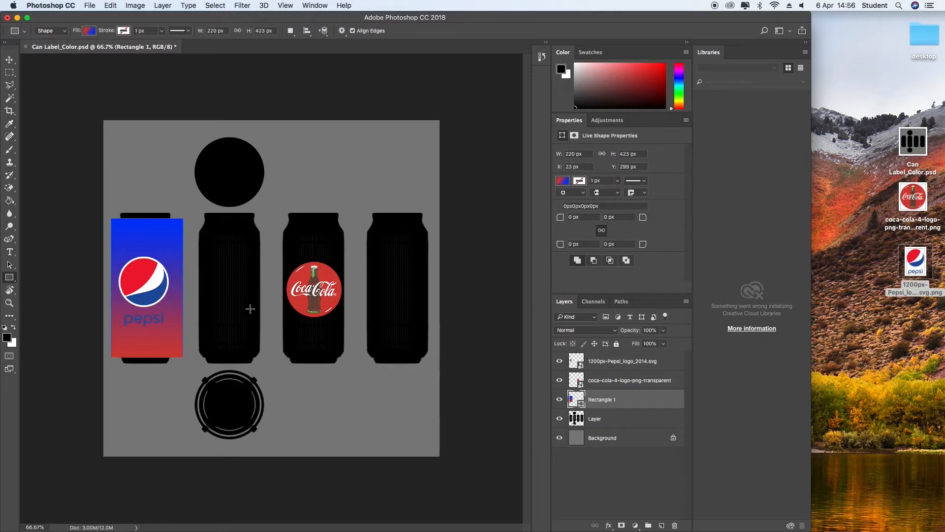
{"action": "left_click", "coordinate": [93, 31]}
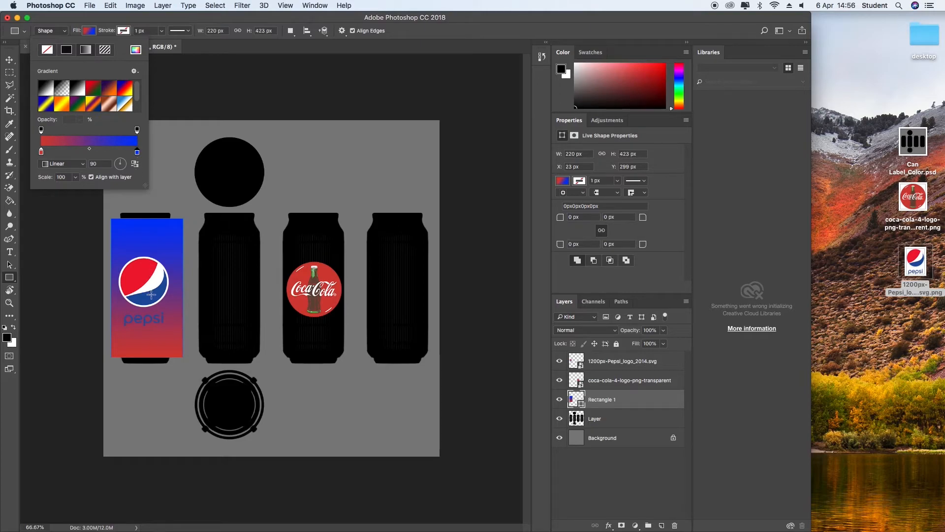
{"action": "left_click", "coordinate": [148, 298]}
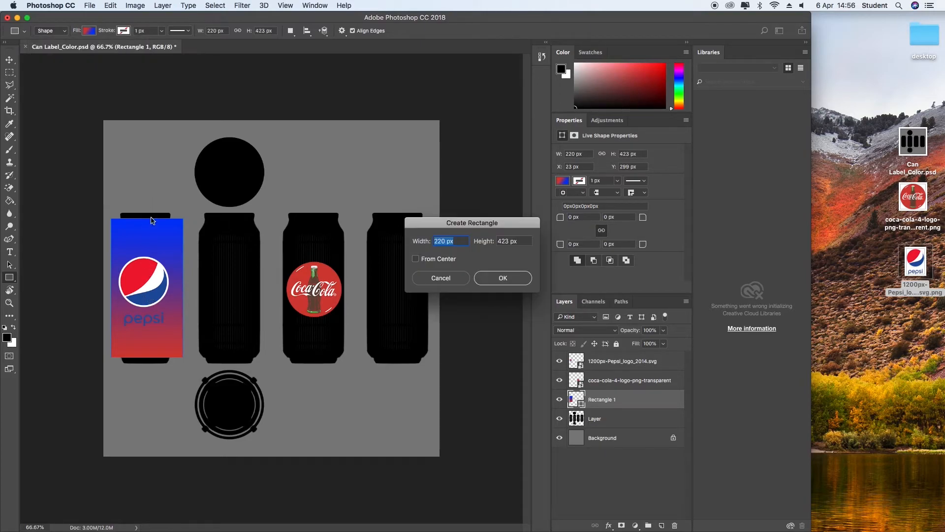
{"action": "left_click", "coordinate": [442, 278]}
{"action": "left_click", "coordinate": [89, 30]}
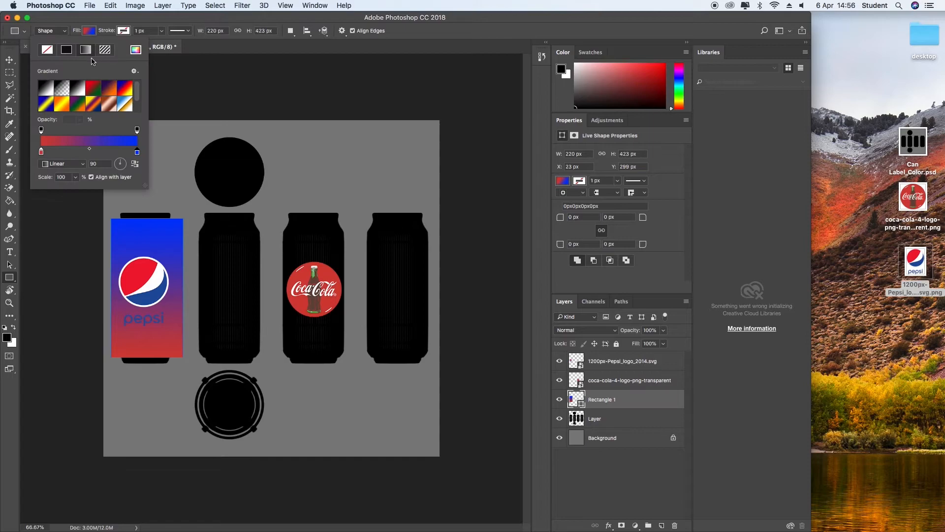
{"action": "double_click", "coordinate": [138, 152]}
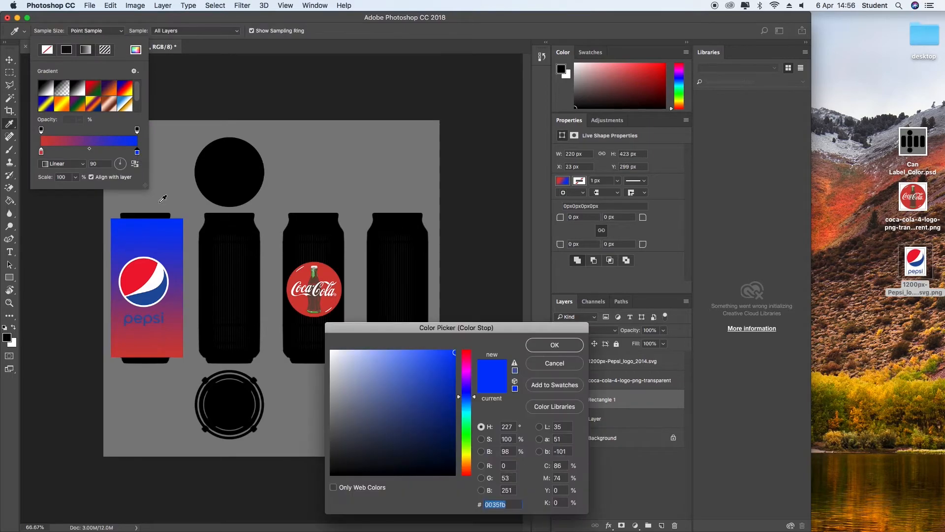
{"action": "left_click", "coordinate": [156, 299]}
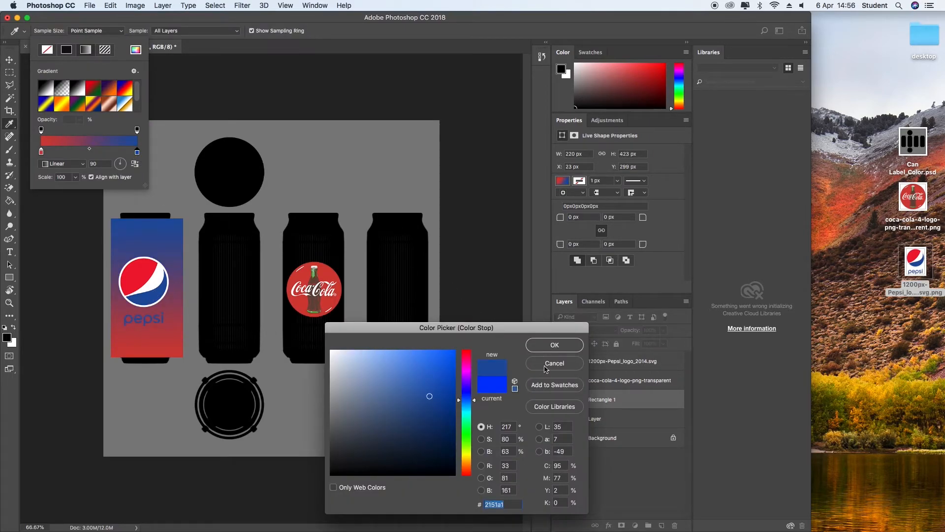
{"action": "left_click", "coordinate": [541, 346]}
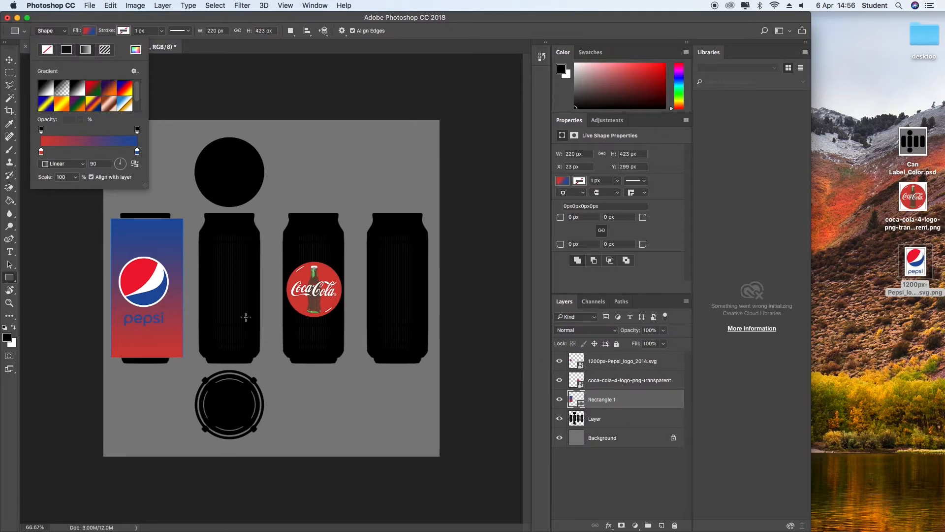
{"action": "left_click", "coordinate": [605, 462]}
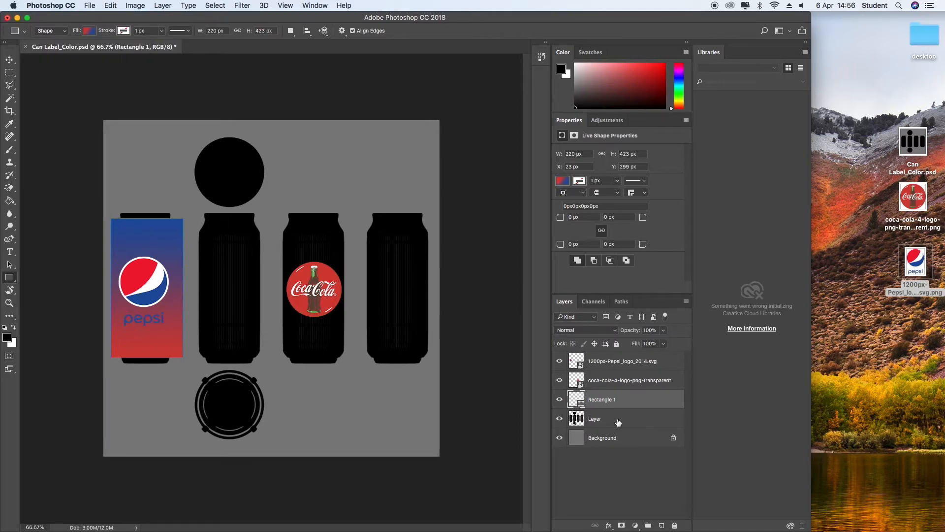
Step: Duplicate the Rectangle 1 layer and move the copy over the second can panel, level with the original
{"action": "right_click", "coordinate": [607, 399]}
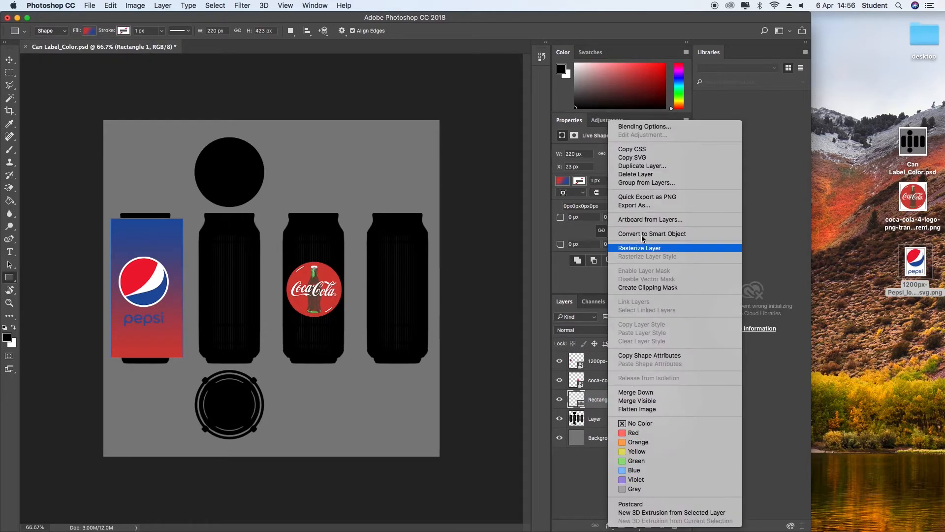
{"action": "left_click", "coordinate": [640, 165]}
{"action": "left_click", "coordinate": [556, 227]}
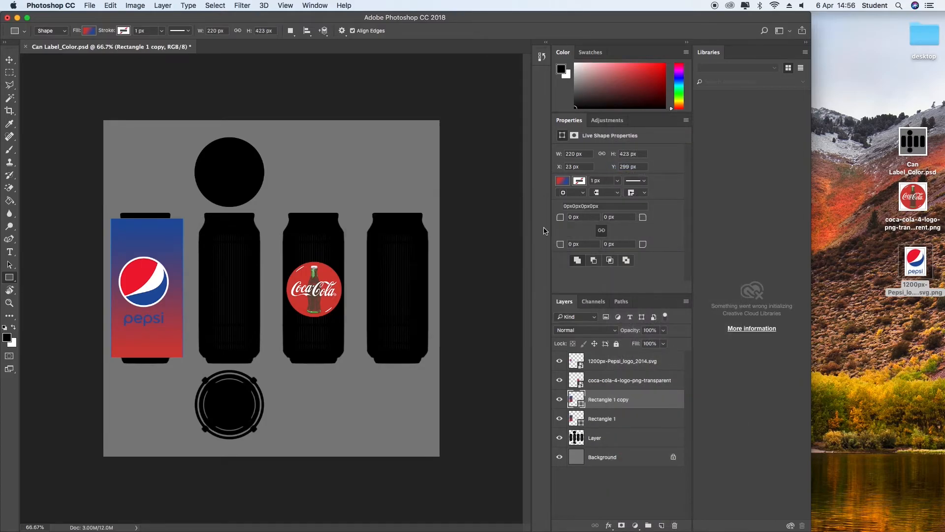
{"action": "left_click", "coordinate": [9, 59]}
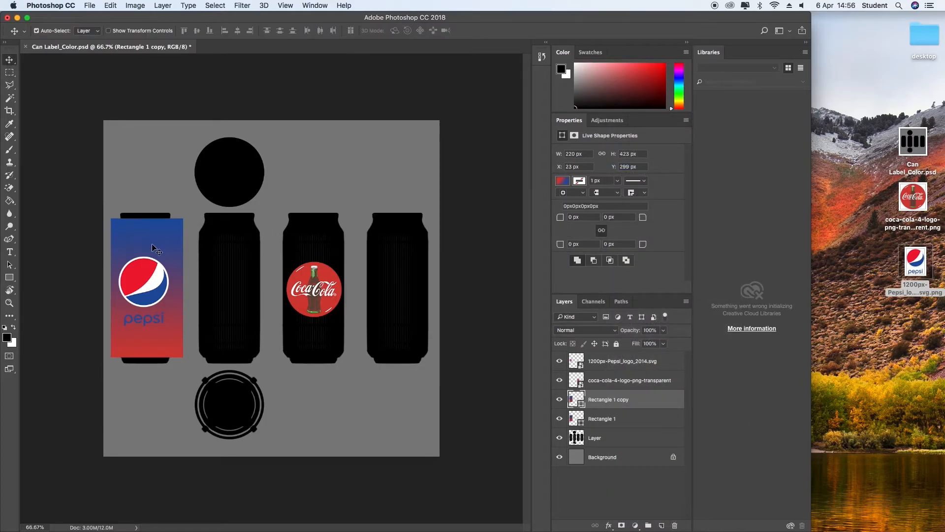
{"action": "left_click_drag", "start_coordinate": [153, 248], "coordinate": [232, 261]}
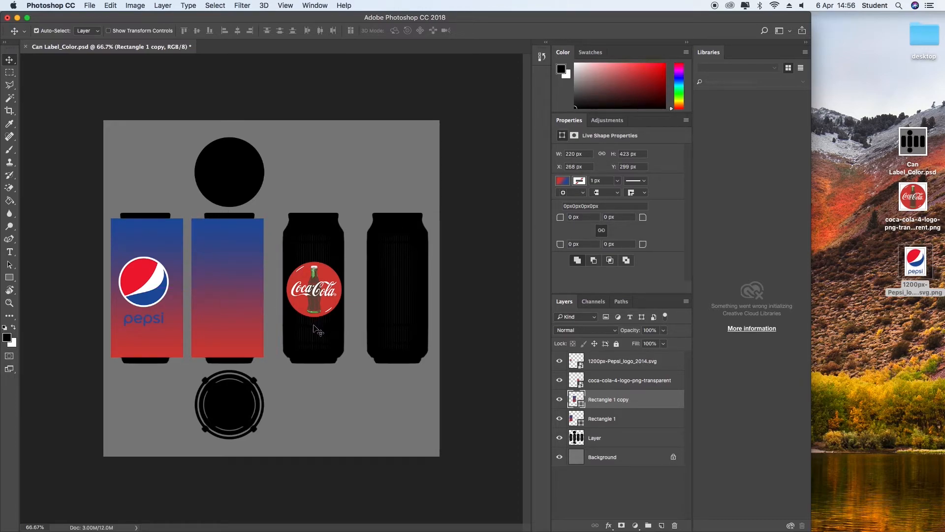
{"action": "right_click", "coordinate": [228, 276]}
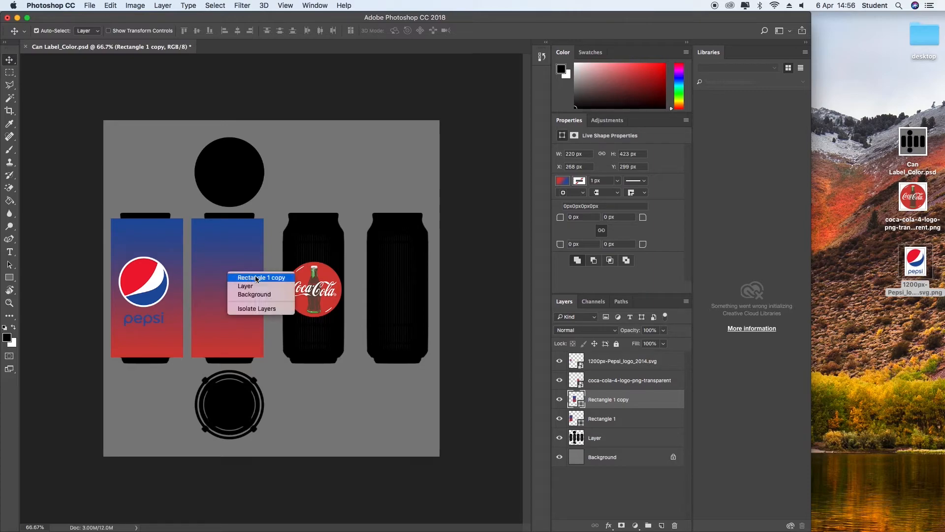
{"action": "left_click", "coordinate": [214, 254]}
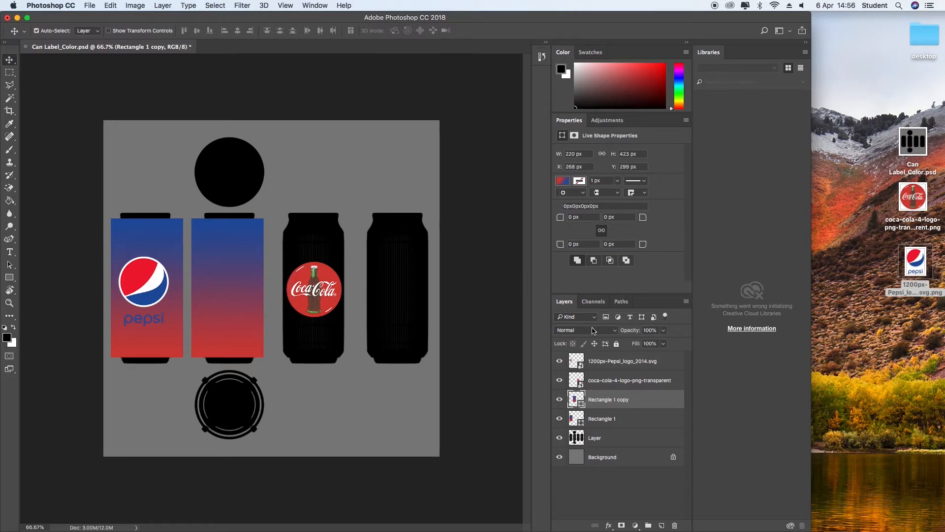
Step: Duplicate both gradient rectangles together and move the copies over the third and fourth can panels
{"action": "left_click", "coordinate": [603, 424], "text": "shift"}
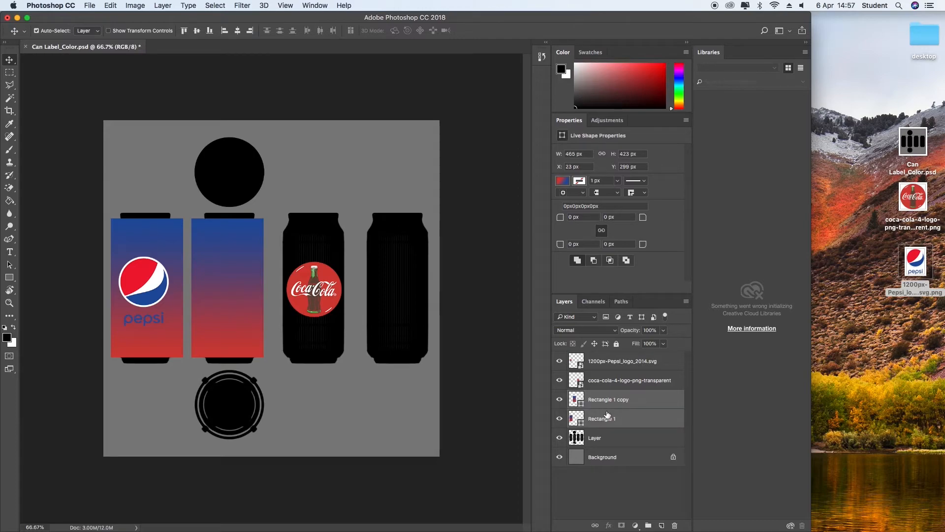
{"action": "right_click", "coordinate": [605, 415]}
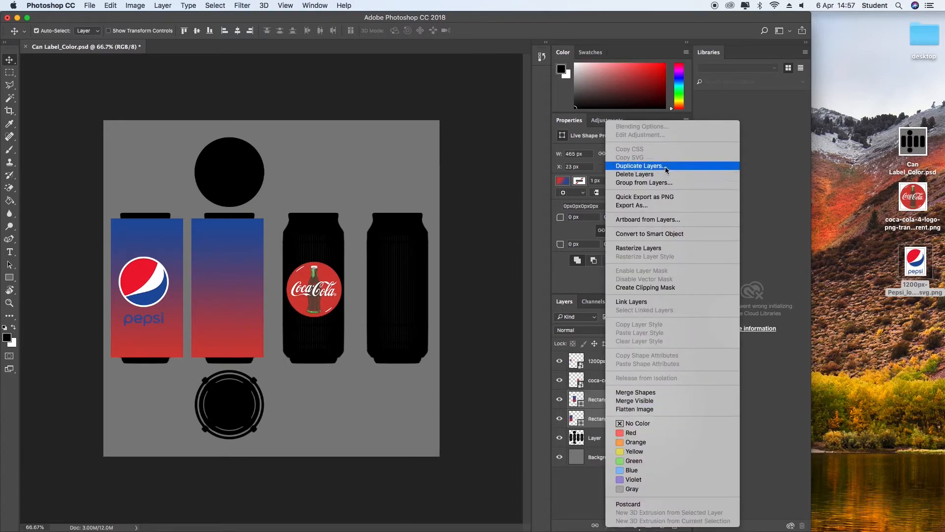
{"action": "left_click", "coordinate": [640, 166]}
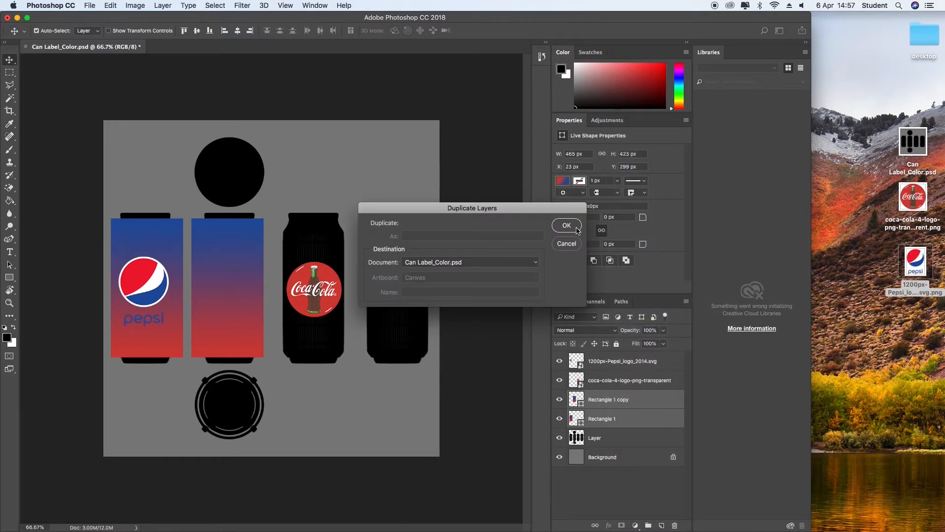
{"action": "left_click", "coordinate": [567, 226]}
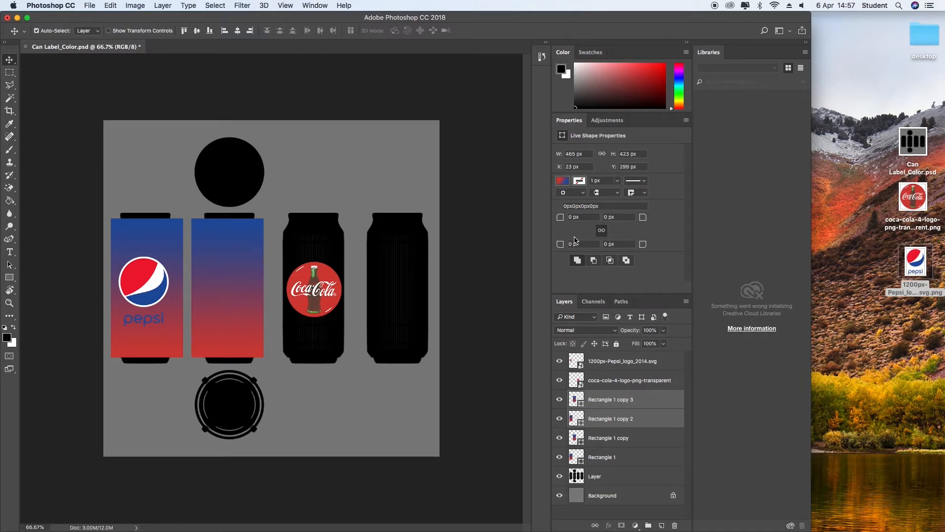
{"action": "key", "text": "ctrl+t"}
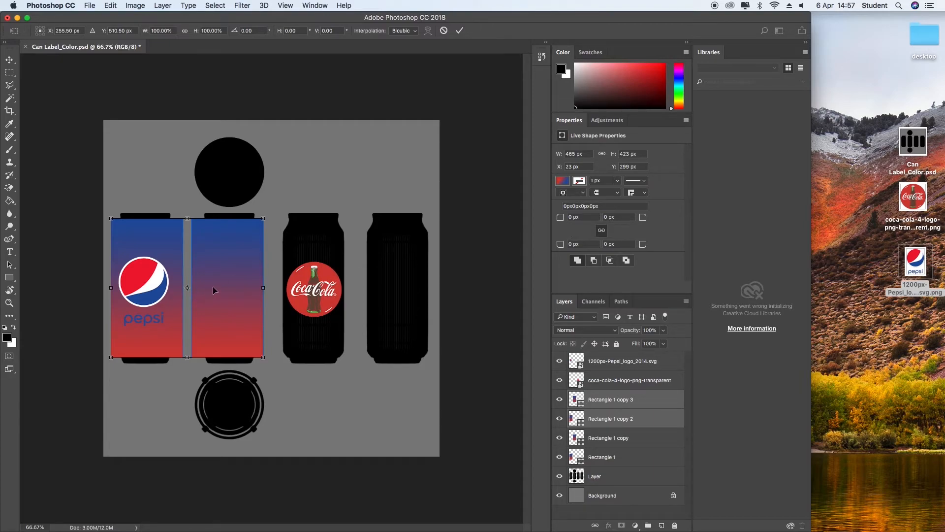
{"action": "left_click_drag", "start_coordinate": [213, 285], "coordinate": [380, 307]}
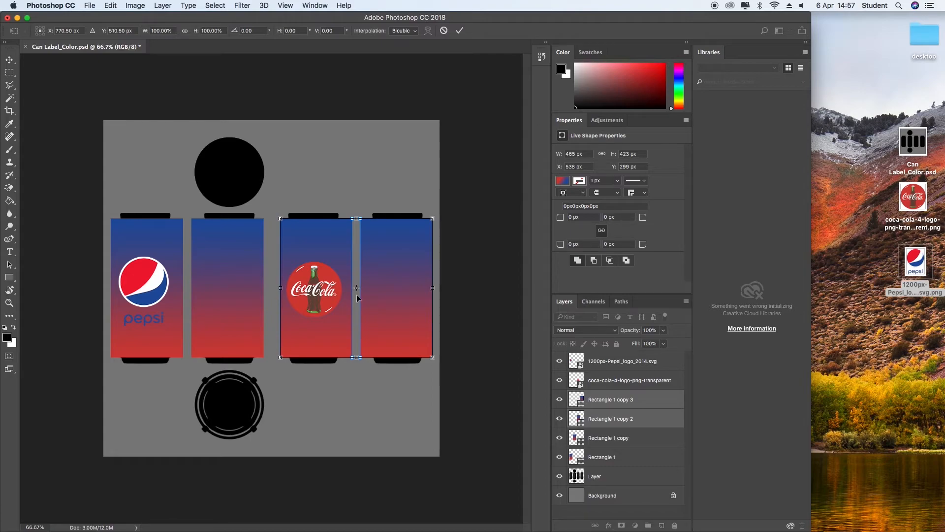
{"action": "left_click", "coordinate": [459, 30]}
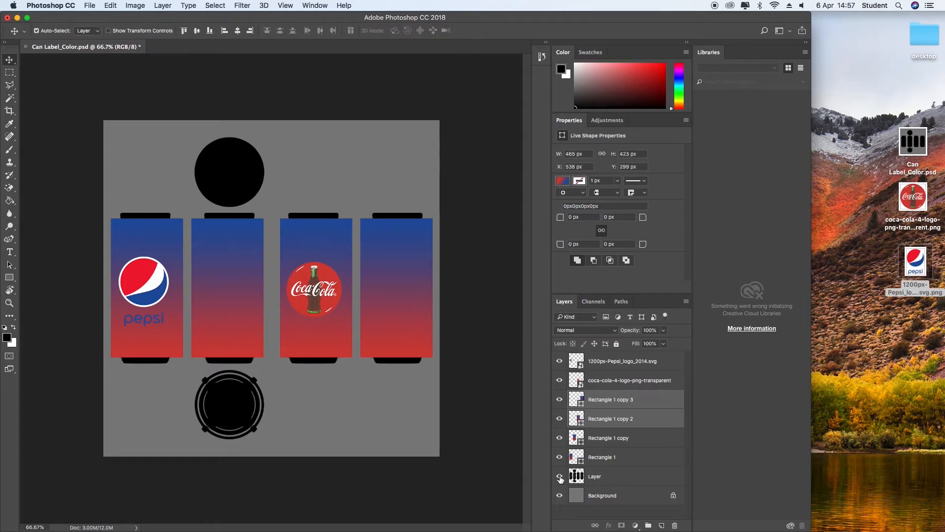
Step: Hide the UV layout layer and the Background, and save the label to the Desktop as Can Label_Color.png with large file size
{"action": "left_click", "coordinate": [560, 477]}
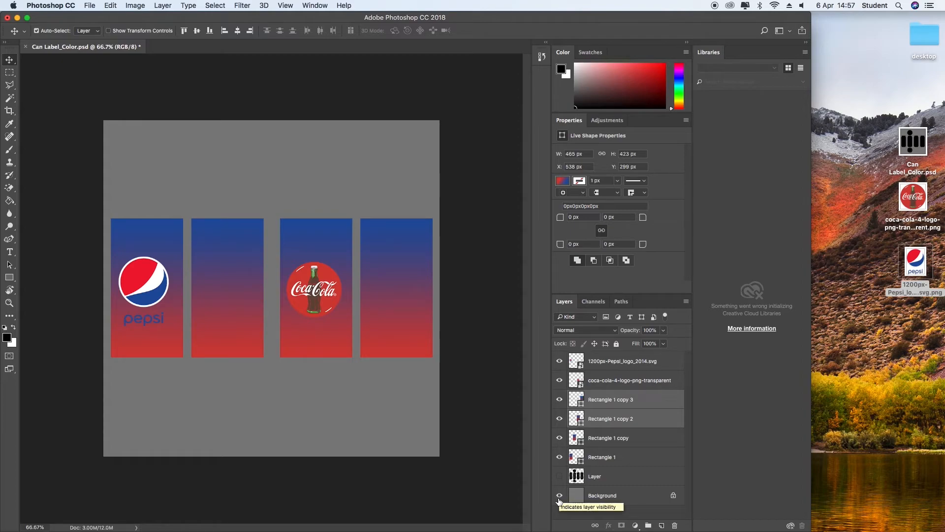
{"action": "left_click", "coordinate": [559, 497]}
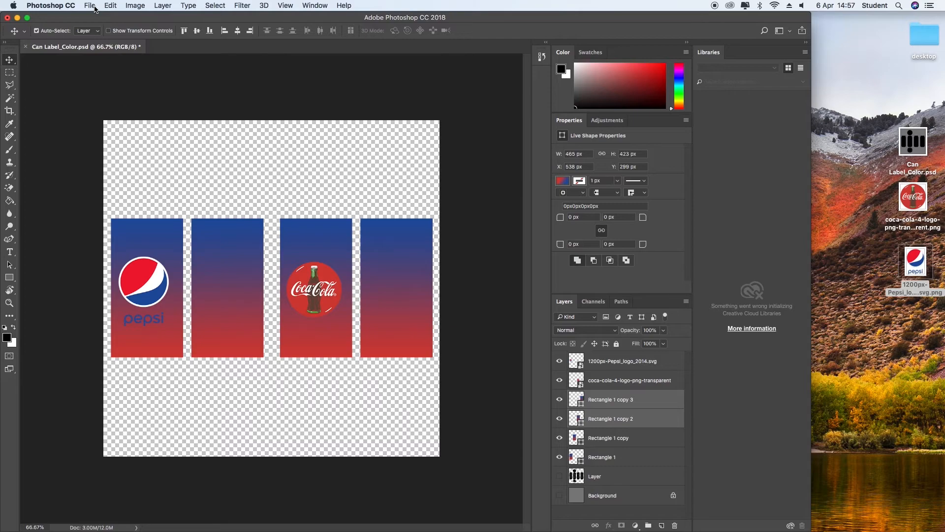
{"action": "left_click", "coordinate": [95, 9]}
{"action": "left_click", "coordinate": [104, 106]}
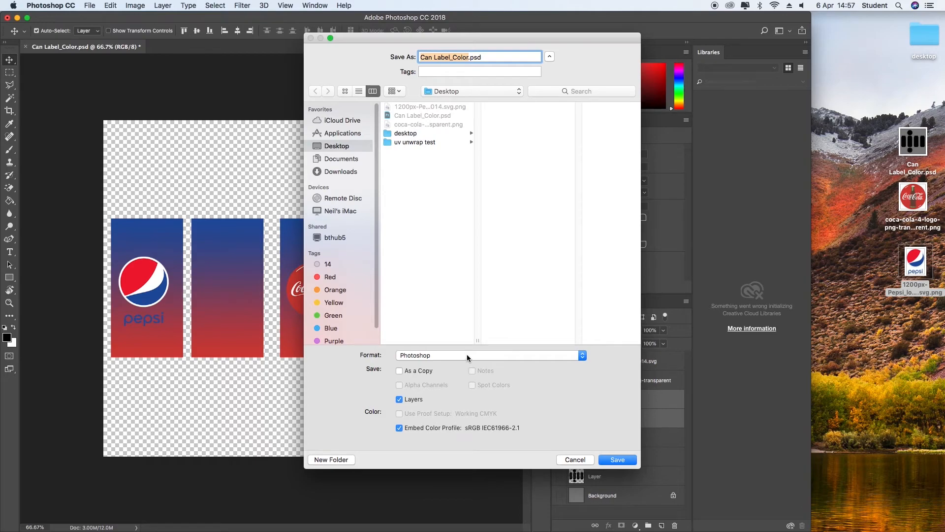
{"action": "left_click", "coordinate": [467, 355]}
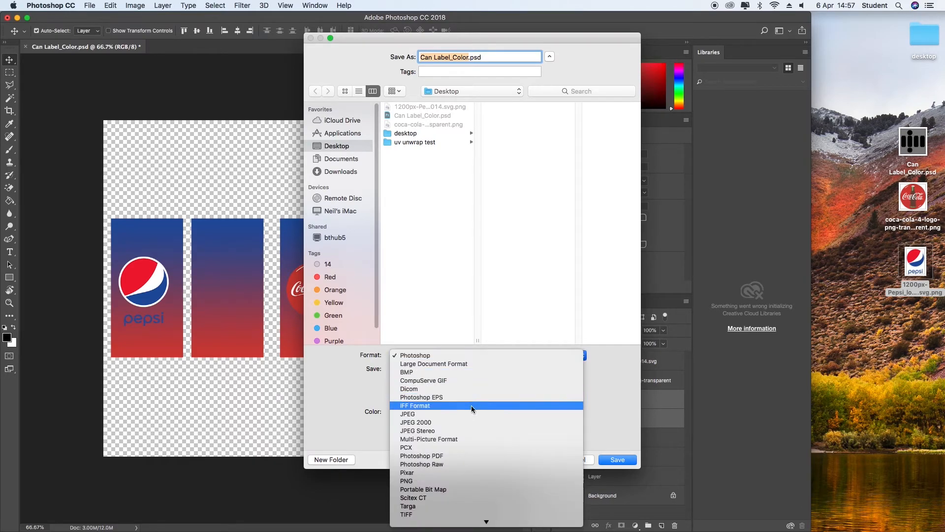
{"action": "left_click", "coordinate": [435, 481]}
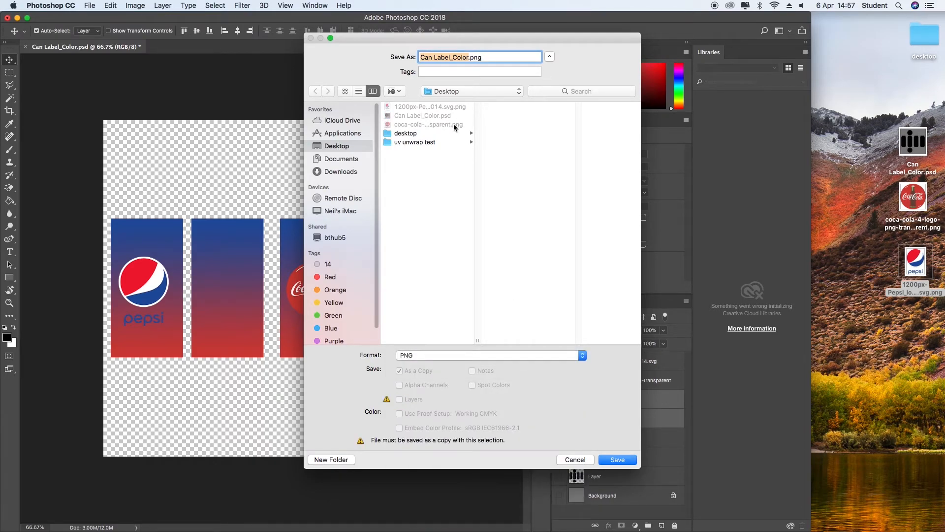
{"action": "left_click", "coordinate": [624, 463]}
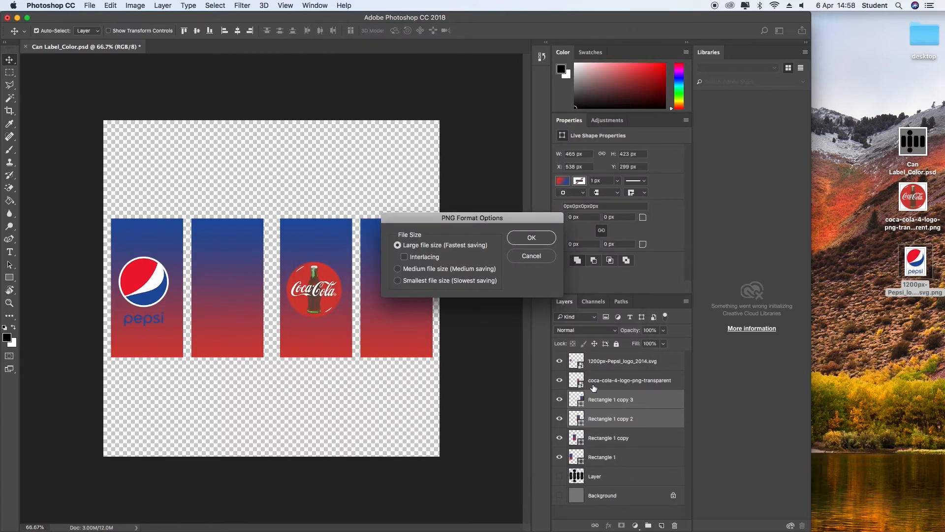
{"action": "left_click", "coordinate": [550, 239]}
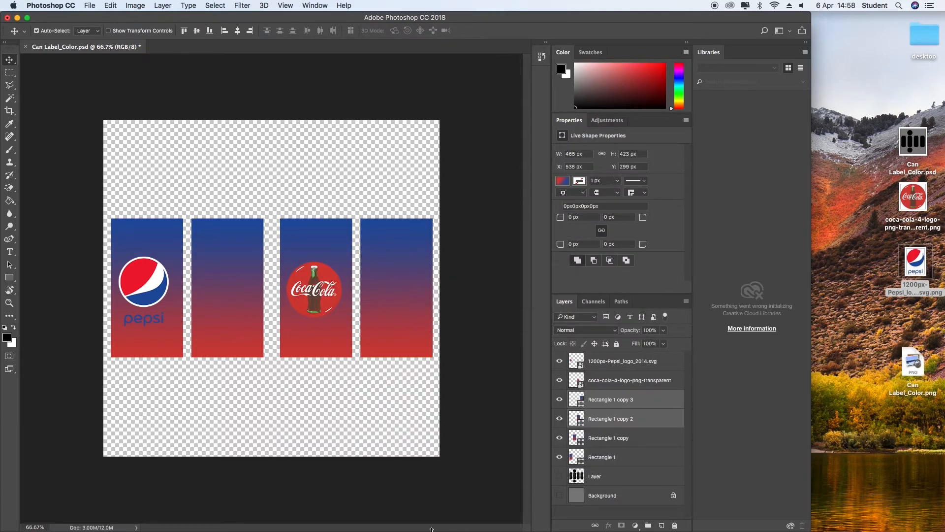
Step: Switch to Cinema 4D and change the interface layout to Standard
{"action": "mouse_move", "coordinate": [390, 530]}
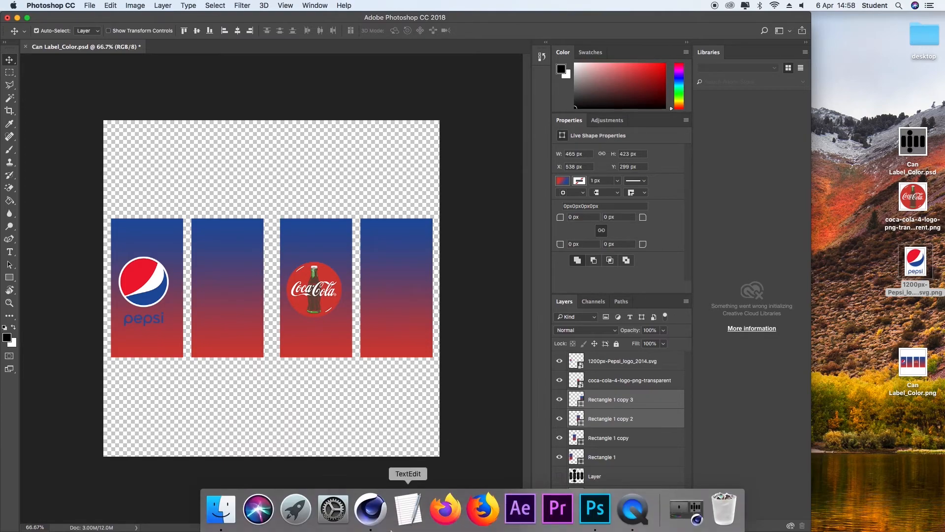
{"action": "left_click", "coordinate": [374, 513]}
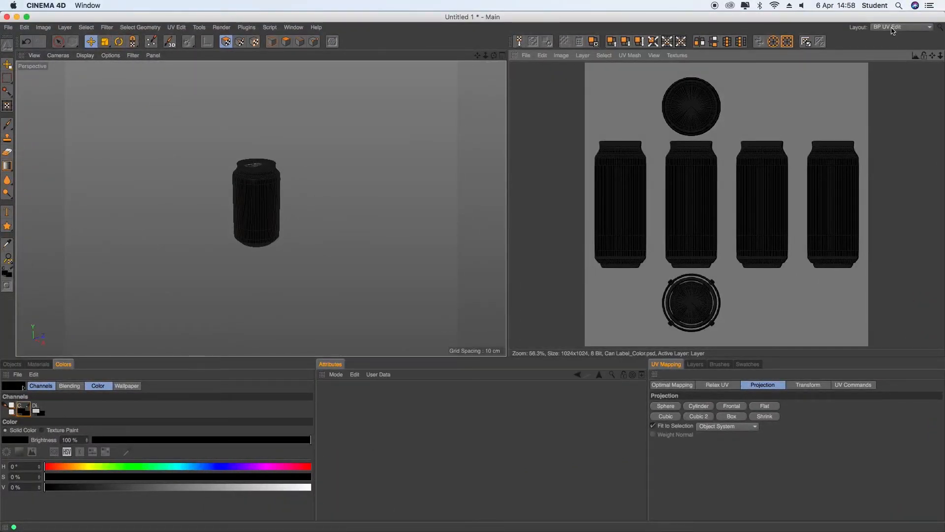
{"action": "left_click", "coordinate": [894, 28]}
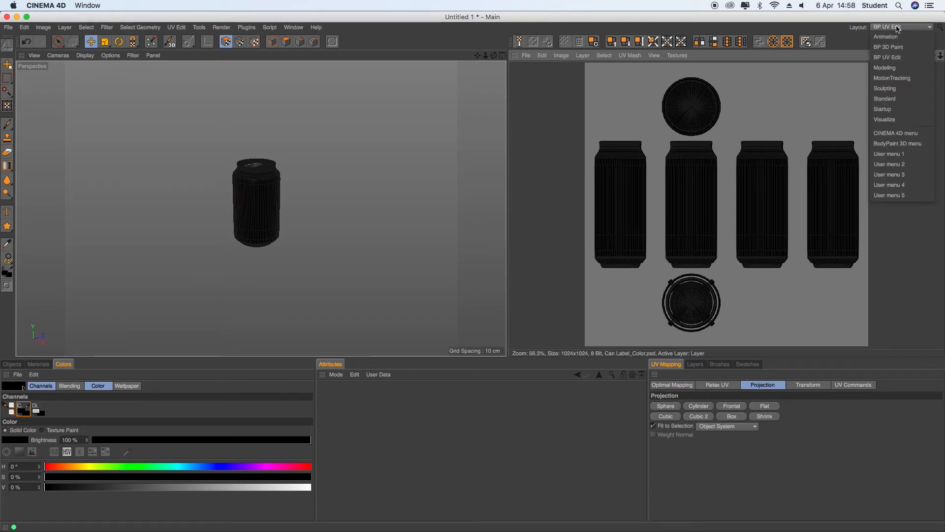
{"action": "left_click", "coordinate": [895, 100]}
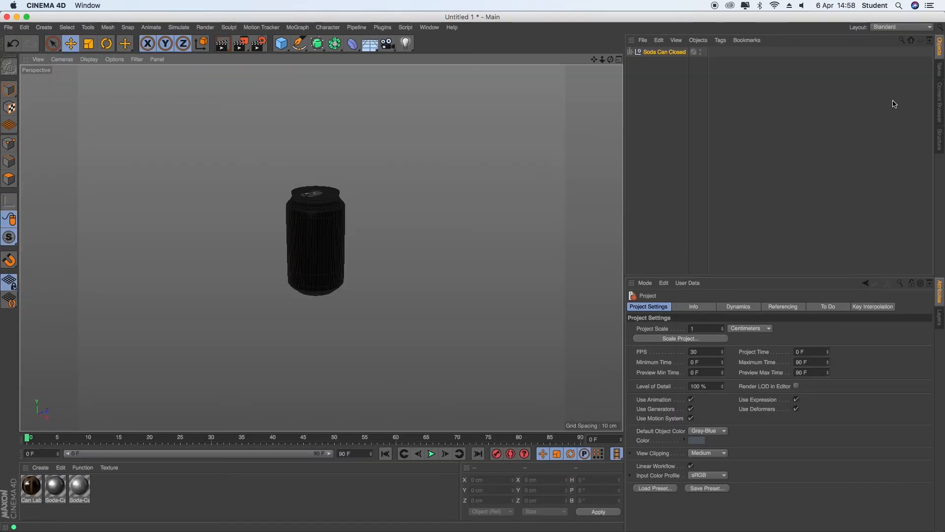
Step: Create a new material and load Can Label_Color.png from the Desktop as its Color texture, accepting a copy at the project location
{"action": "double_click", "coordinate": [113, 497]}
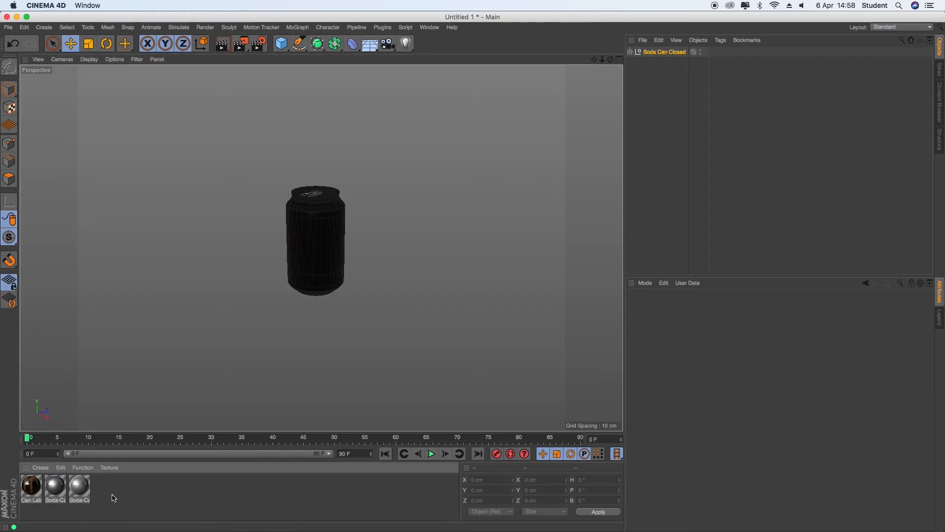
{"action": "double_click", "coordinate": [31, 488]}
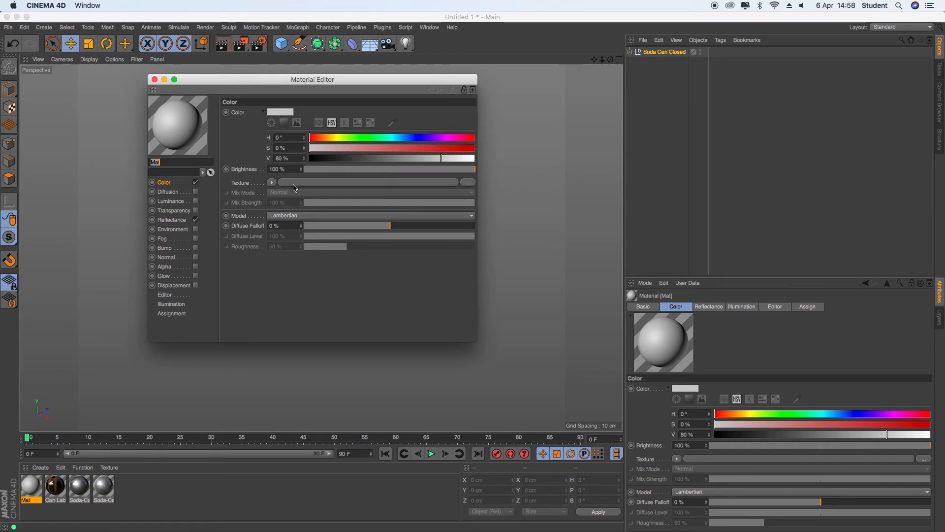
{"action": "left_click", "coordinate": [274, 186]}
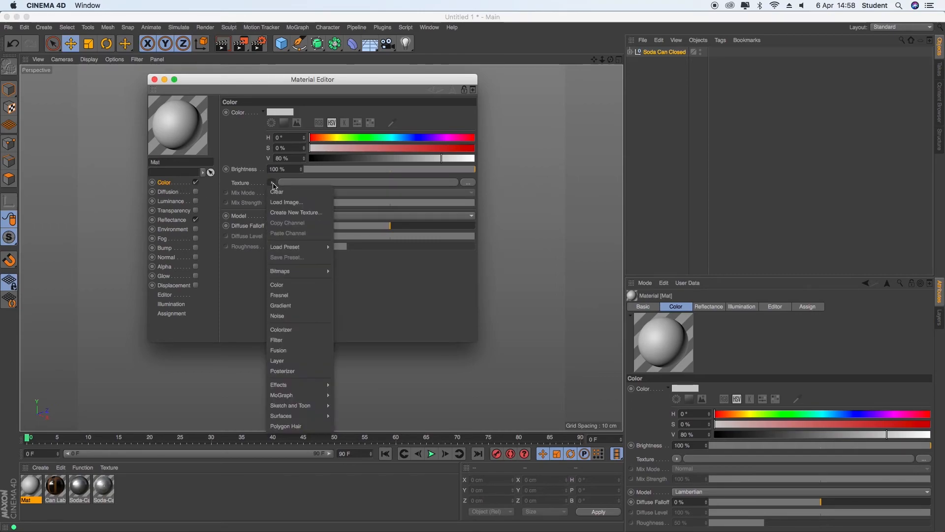
{"action": "left_click", "coordinate": [282, 204]}
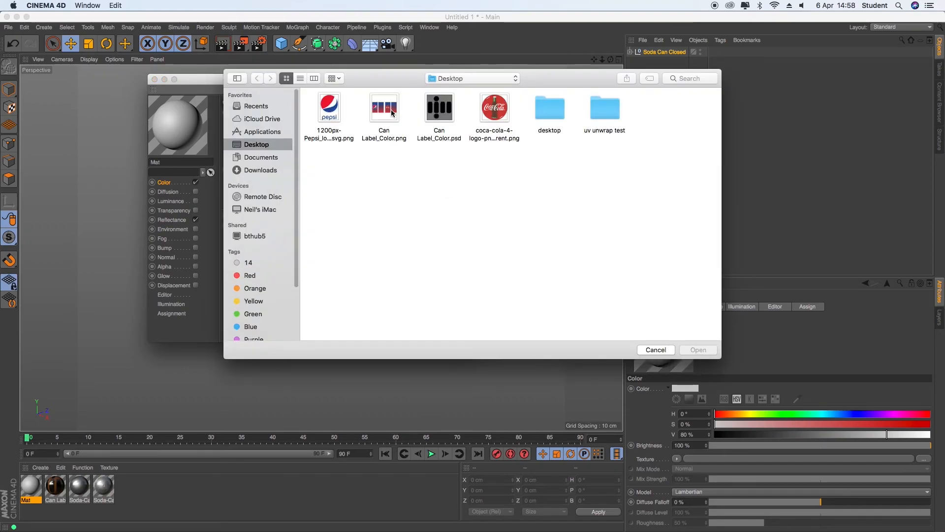
{"action": "left_click", "coordinate": [393, 116]}
{"action": "left_click", "coordinate": [698, 350]}
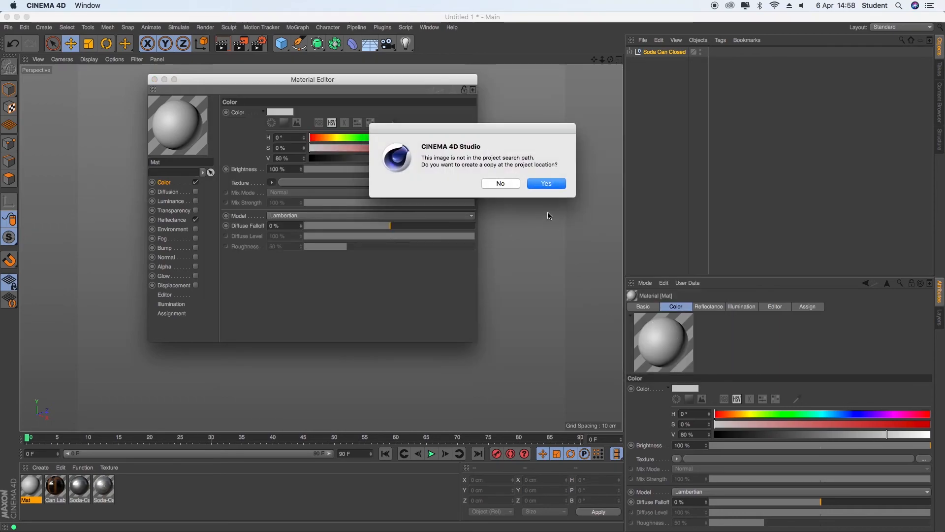
{"action": "left_click", "coordinate": [546, 184]}
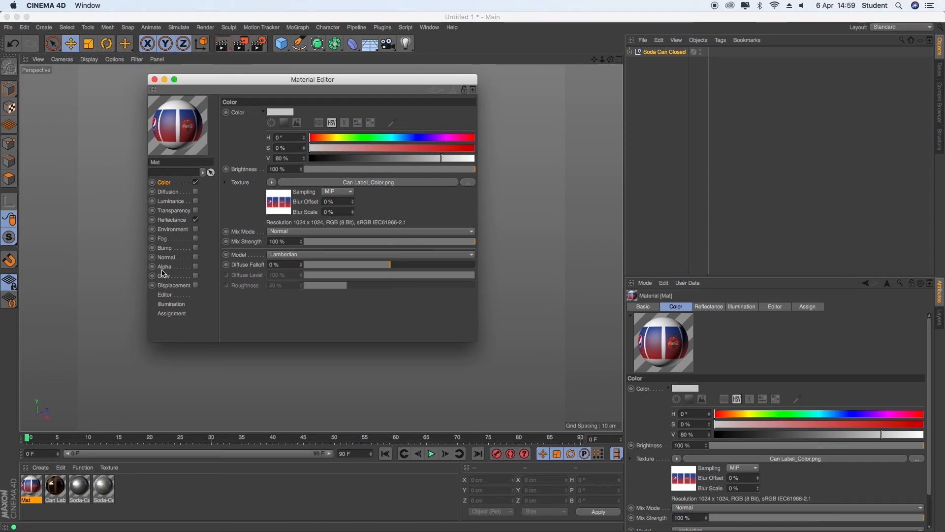
Step: Enable the new material's Alpha channel with Can Label_Color.png as its texture, accept the project copy and close the Material Editor
{"action": "left_click", "coordinate": [196, 267]}
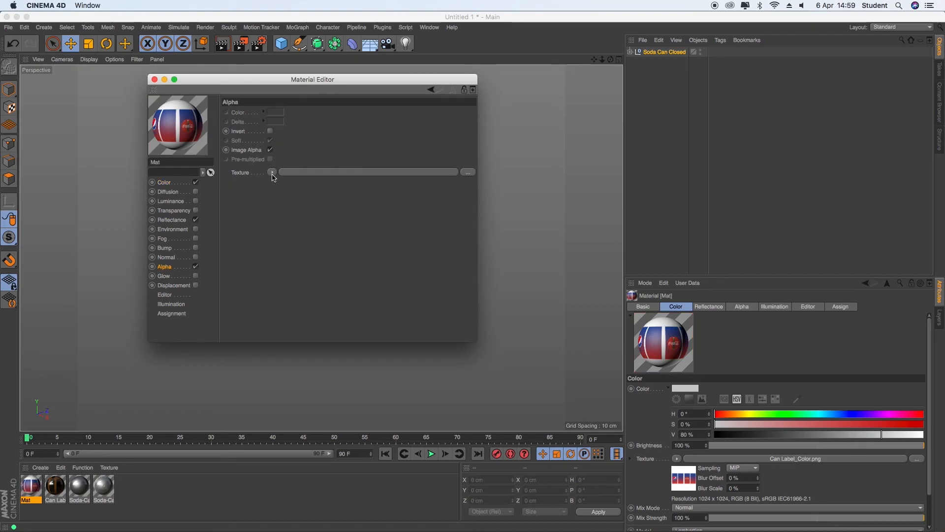
{"action": "left_click", "coordinate": [272, 173]}
{"action": "left_click", "coordinate": [276, 192]}
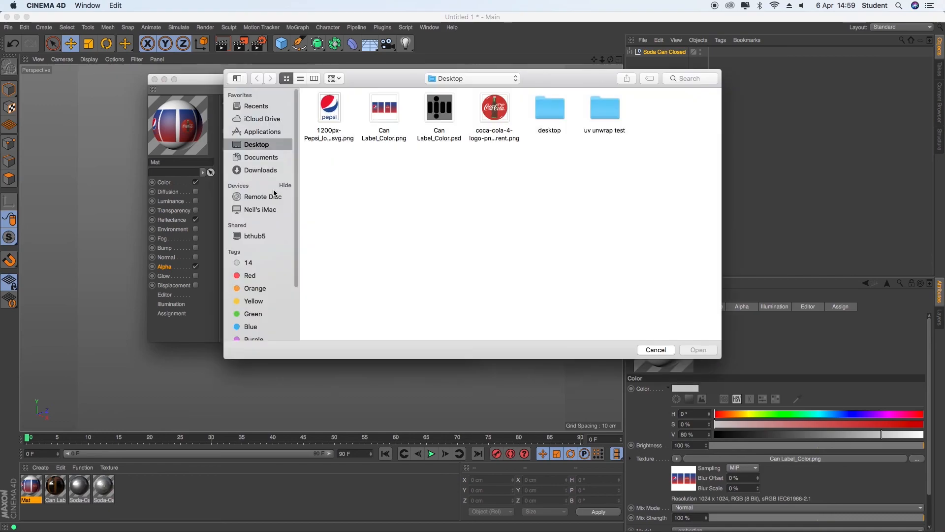
{"action": "left_click", "coordinate": [384, 111]}
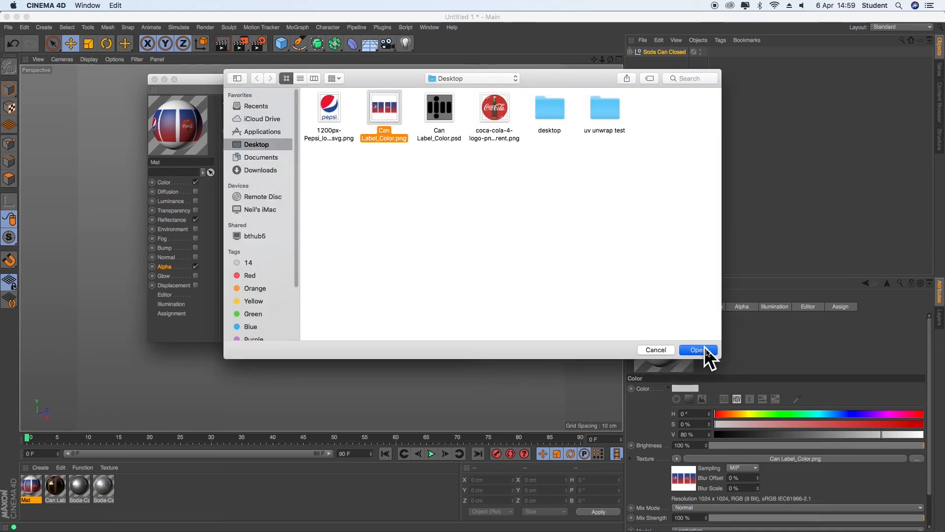
{"action": "key", "text": "Return"}
{"action": "left_click", "coordinate": [544, 184]}
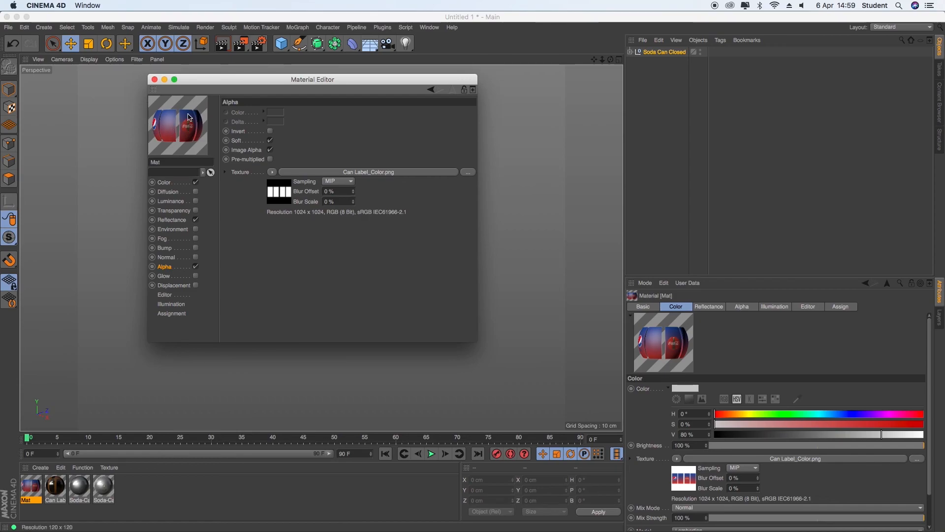
{"action": "left_click", "coordinate": [155, 80]}
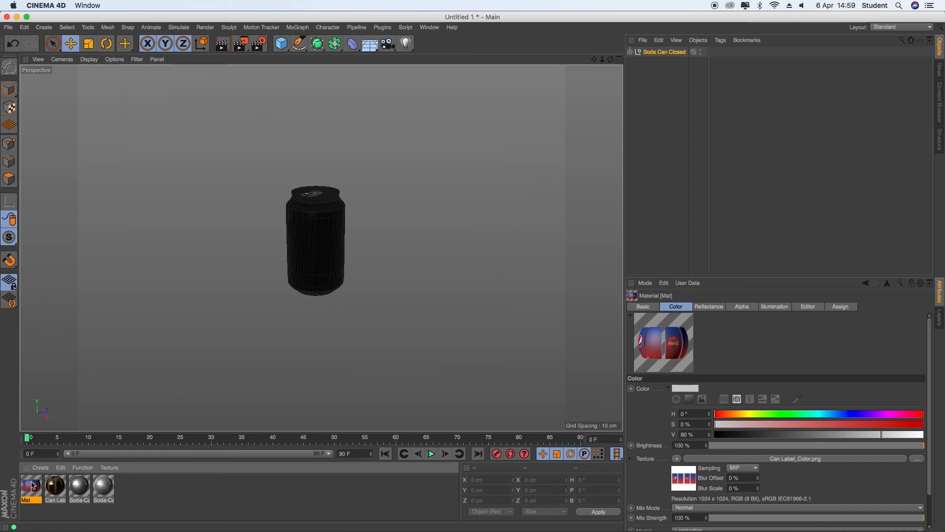
Step: Apply the new label material to the soda can and render the view from the Pepsi logo side and the Coca-Cola logo side
{"action": "left_click_drag", "start_coordinate": [32, 485], "coordinate": [314, 268]}
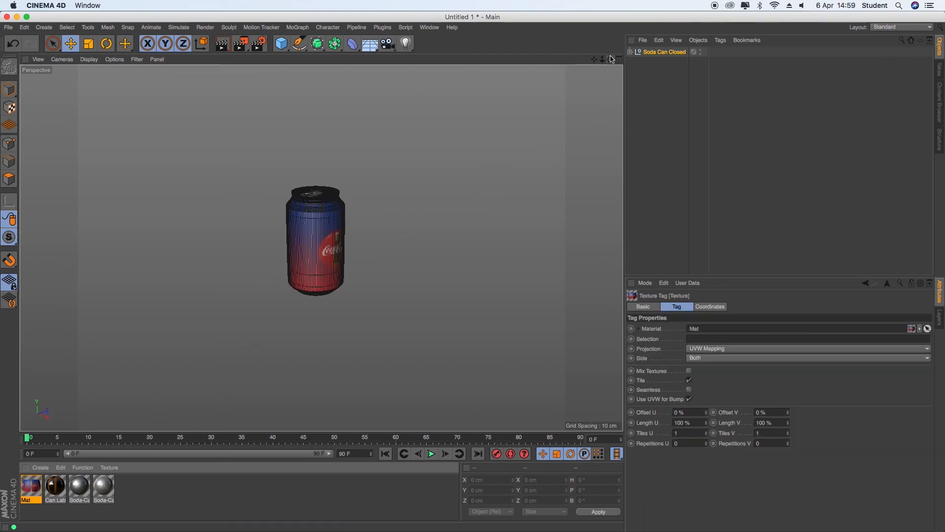
{"action": "left_click_drag", "start_coordinate": [611, 59], "coordinate": [228, 50]}
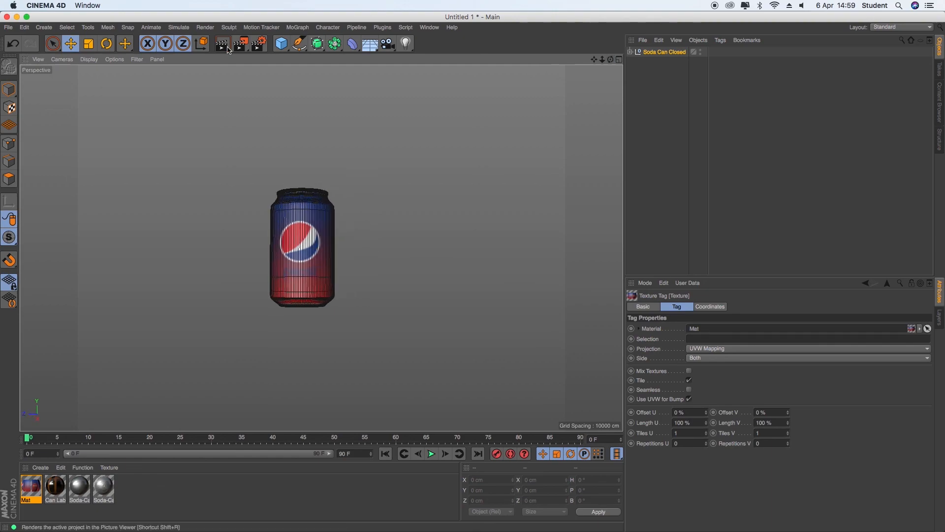
{"action": "left_click", "coordinate": [223, 44]}
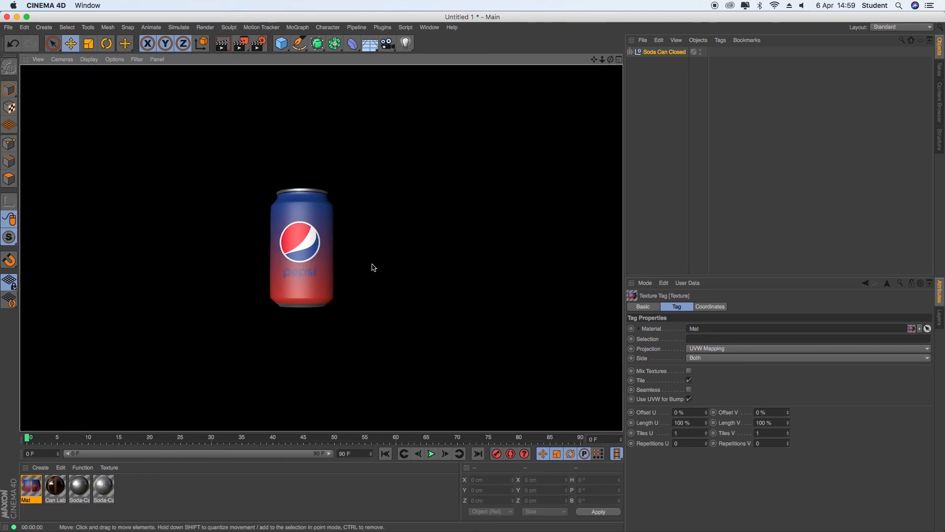
{"action": "left_click_drag", "start_coordinate": [611, 59], "coordinate": [344, 246]}
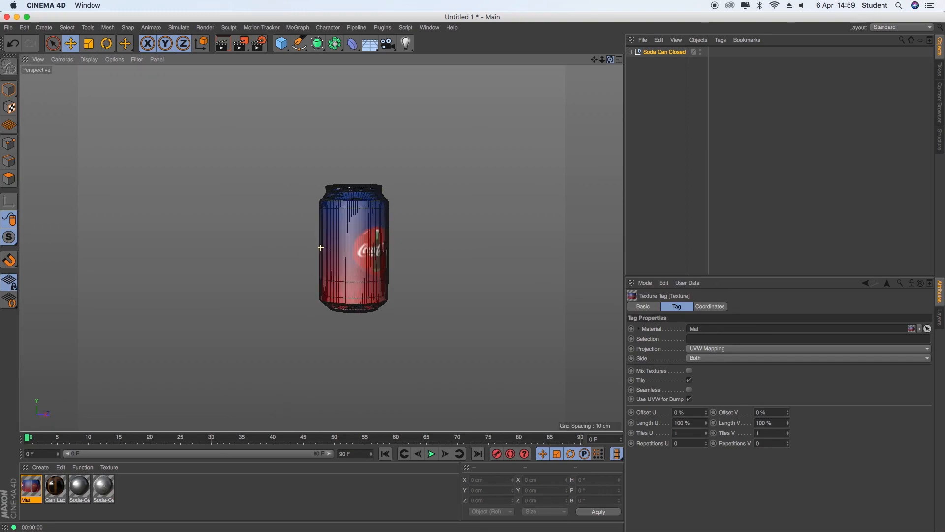
{"action": "left_click", "coordinate": [222, 44]}
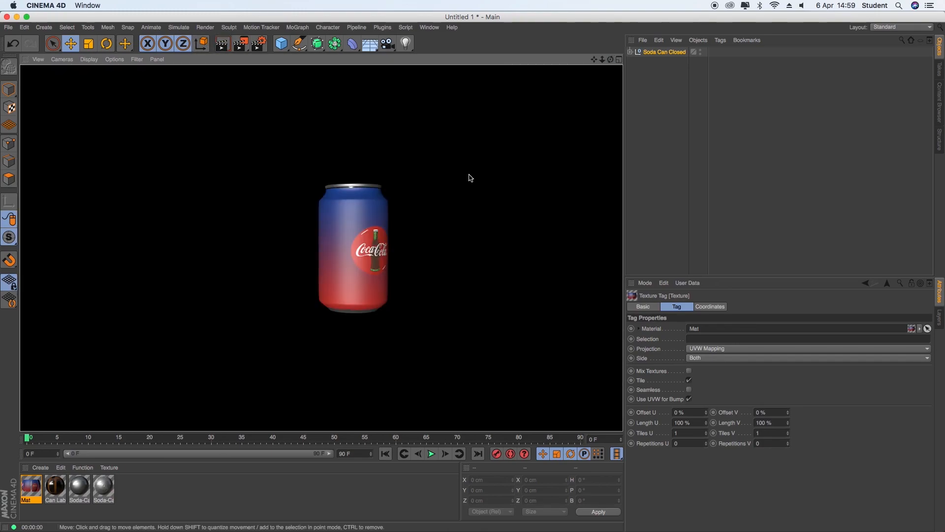